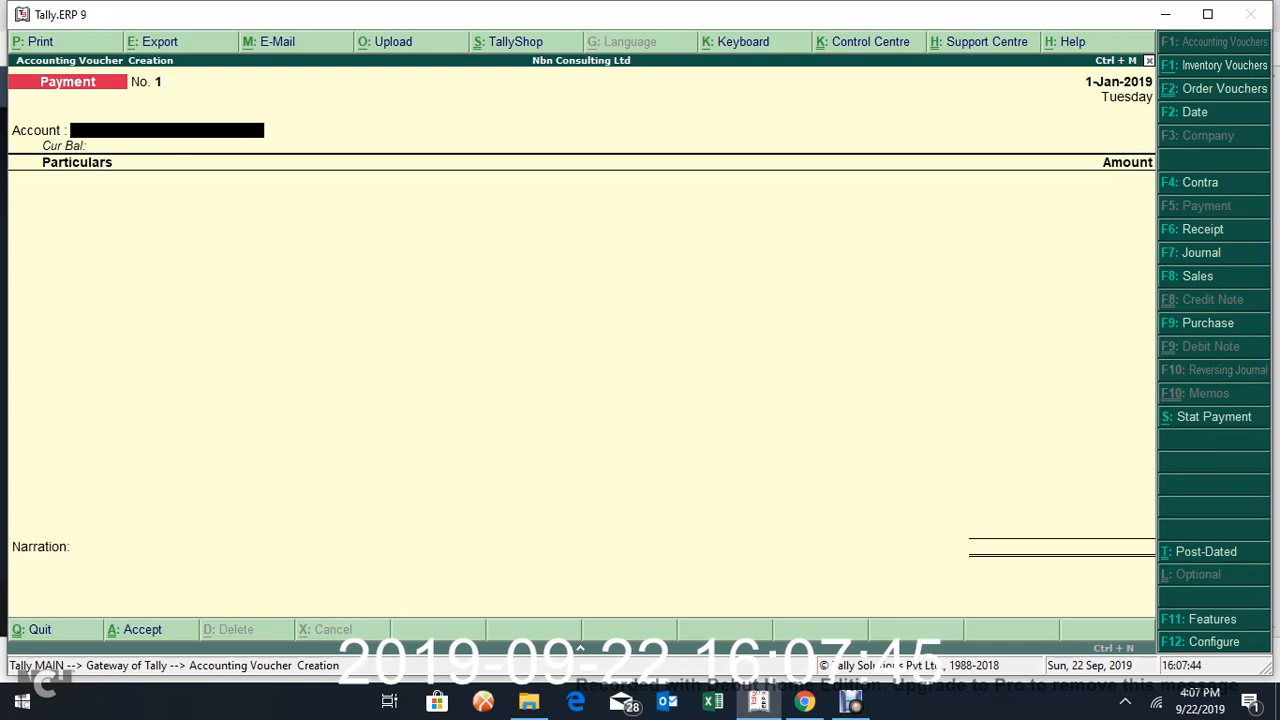
Step: Review the purchase and sales order processing options in the company's inventory features and accept the settings
key("F11")
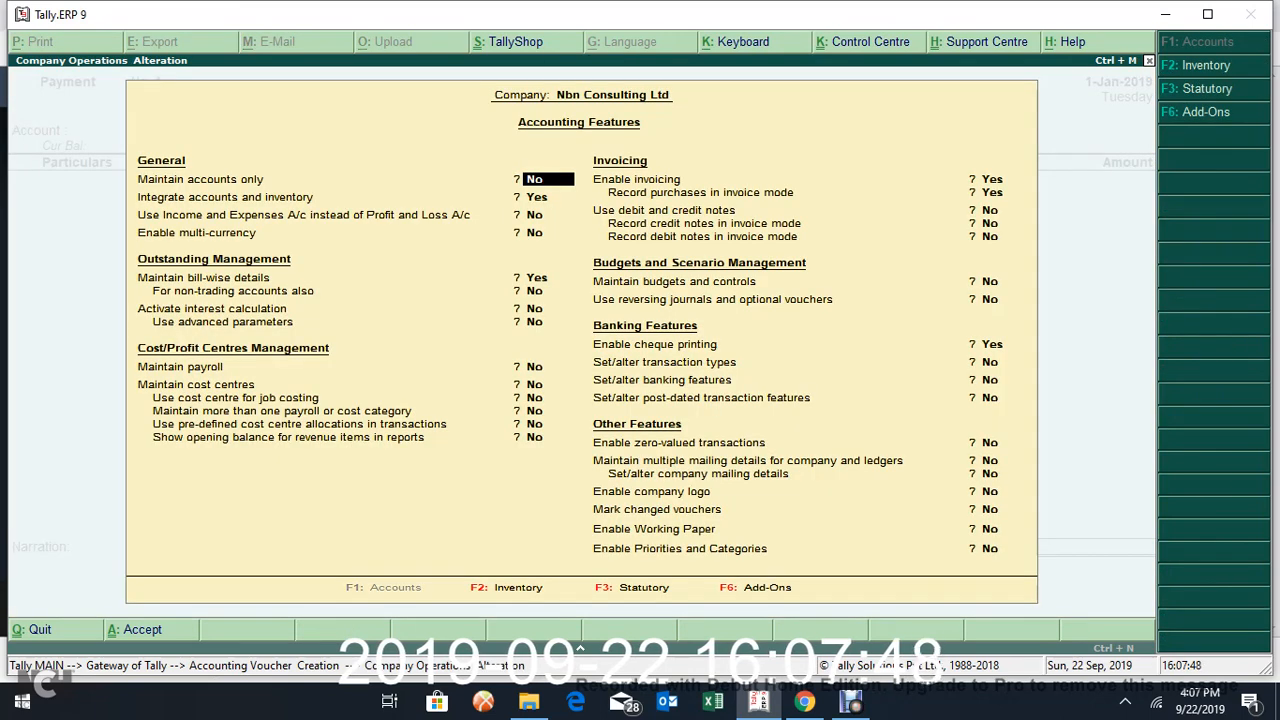
key("F2")
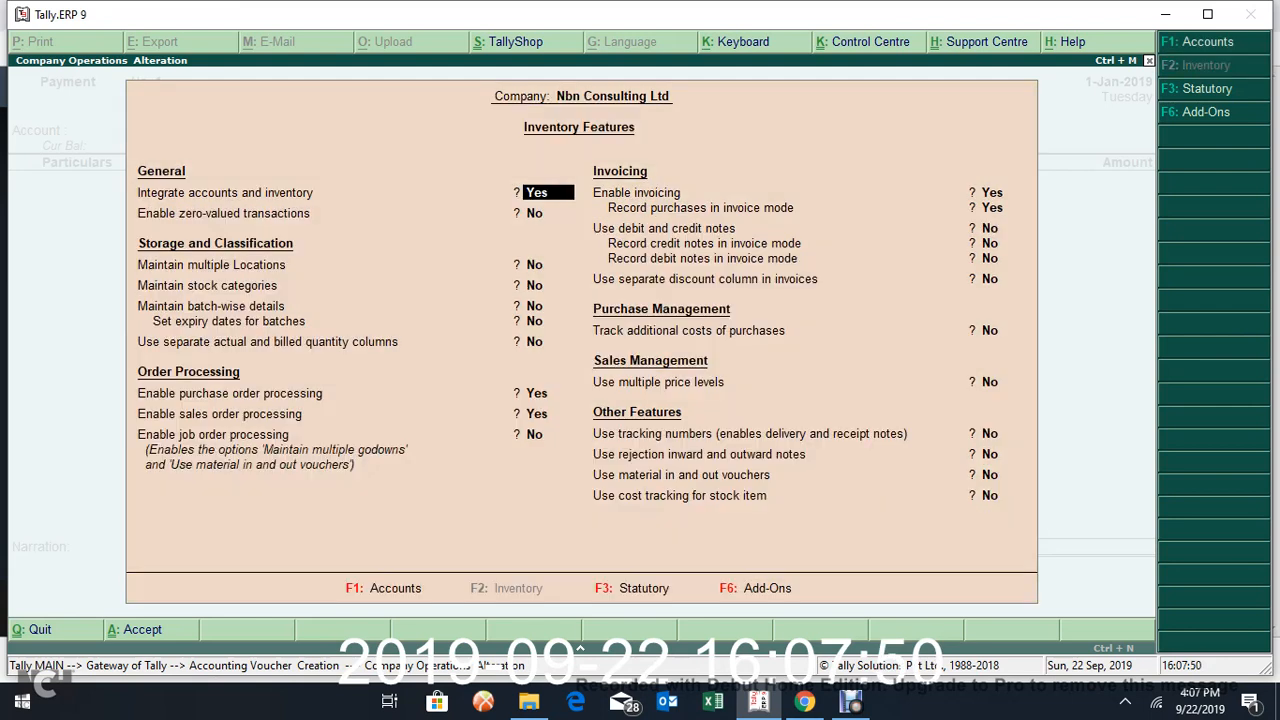
key("Down")
key("Down")
key("Down")
key("Down")
key("Down")
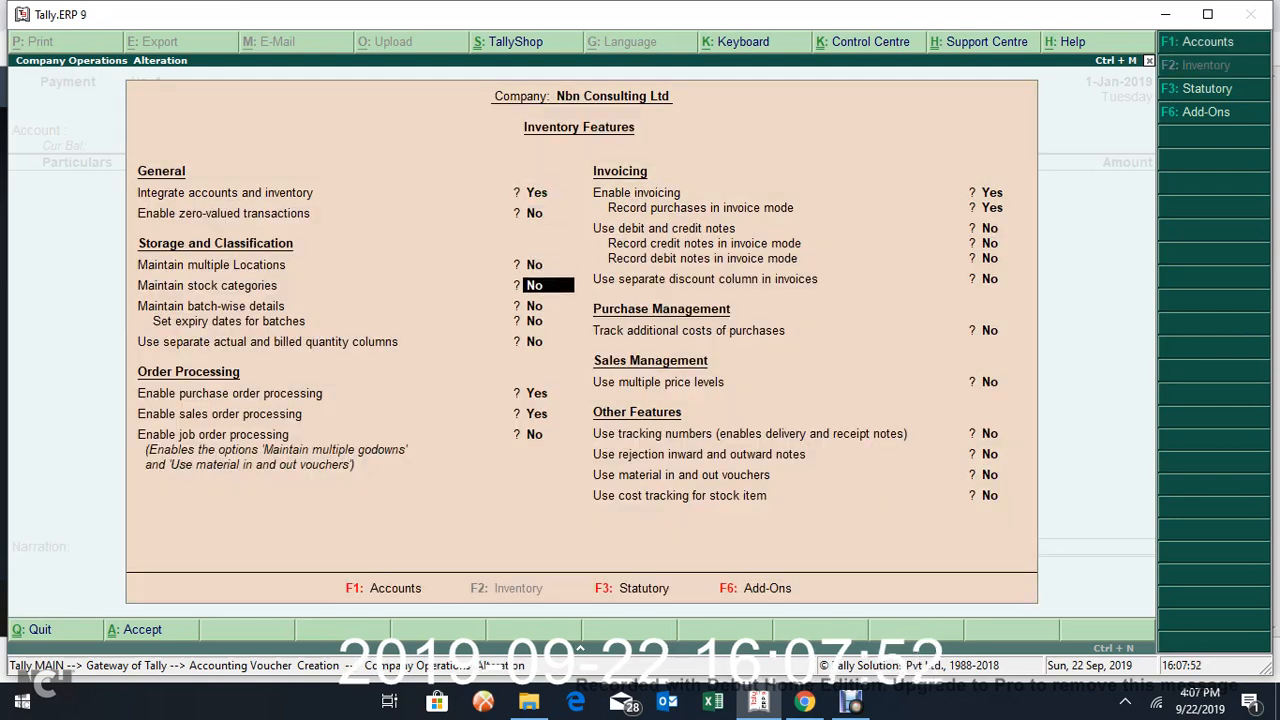
key("Down")
key("Down")
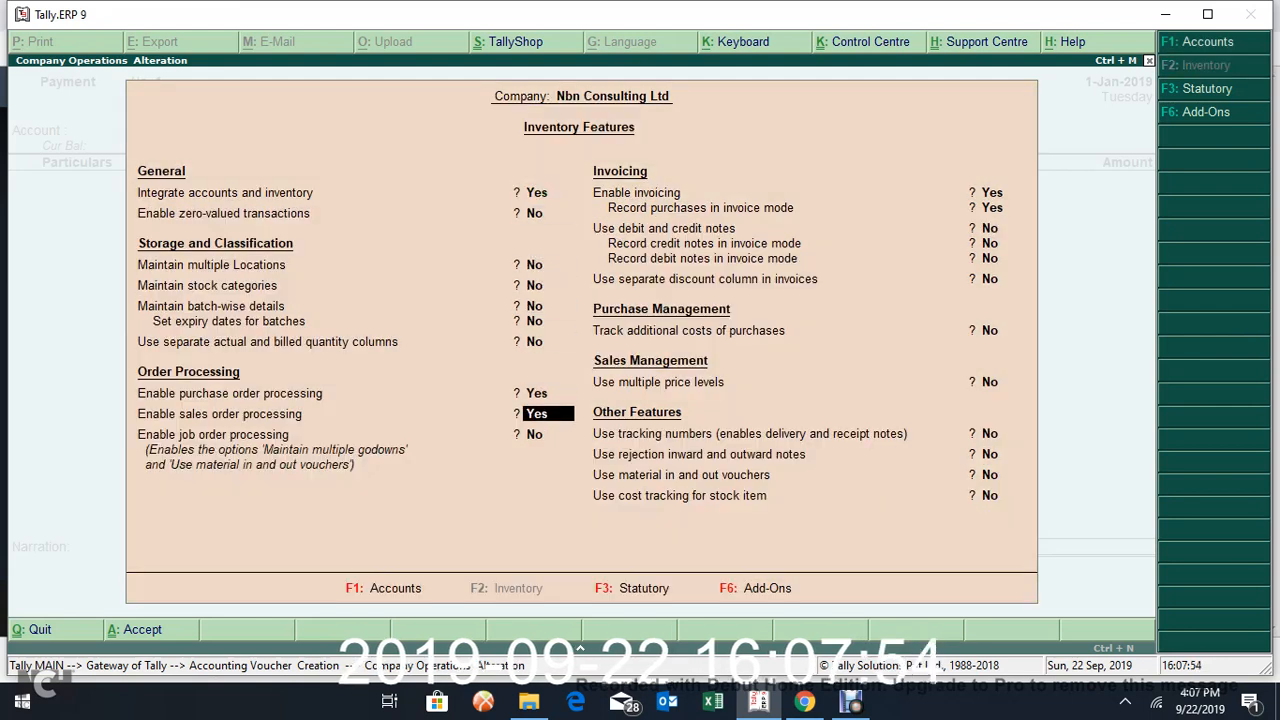
key("Up")
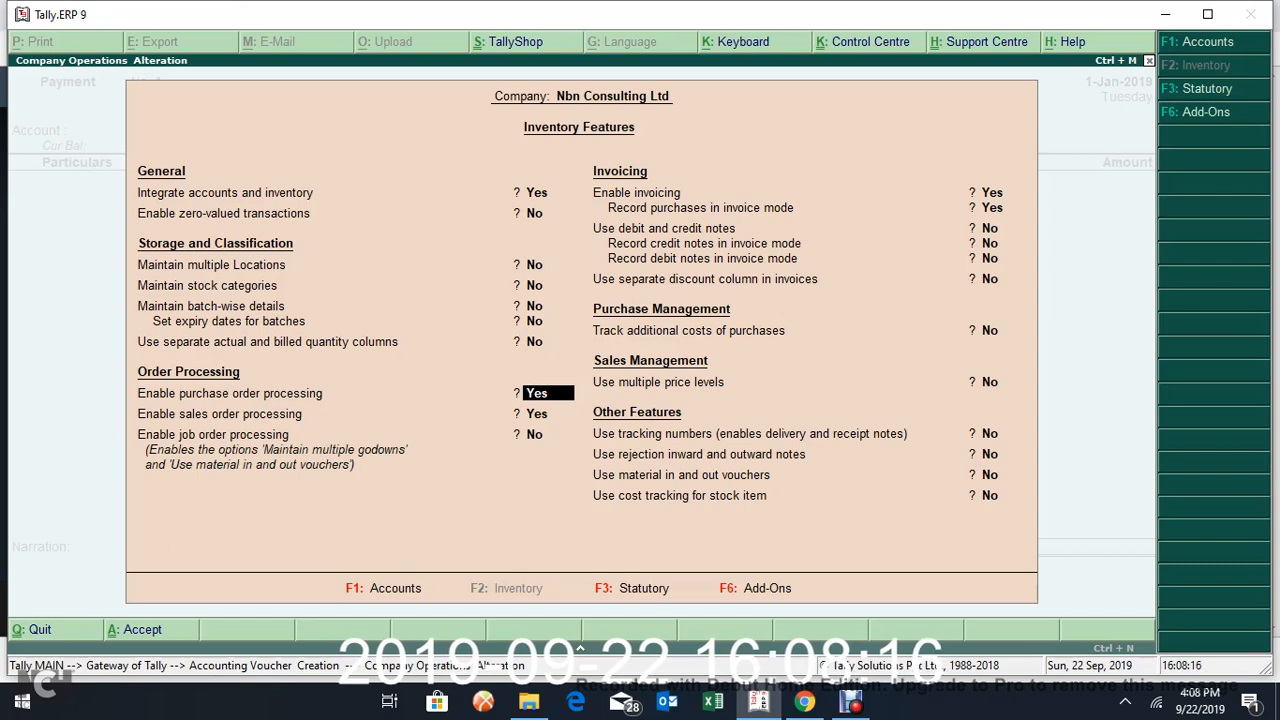
key("ctrl+a")
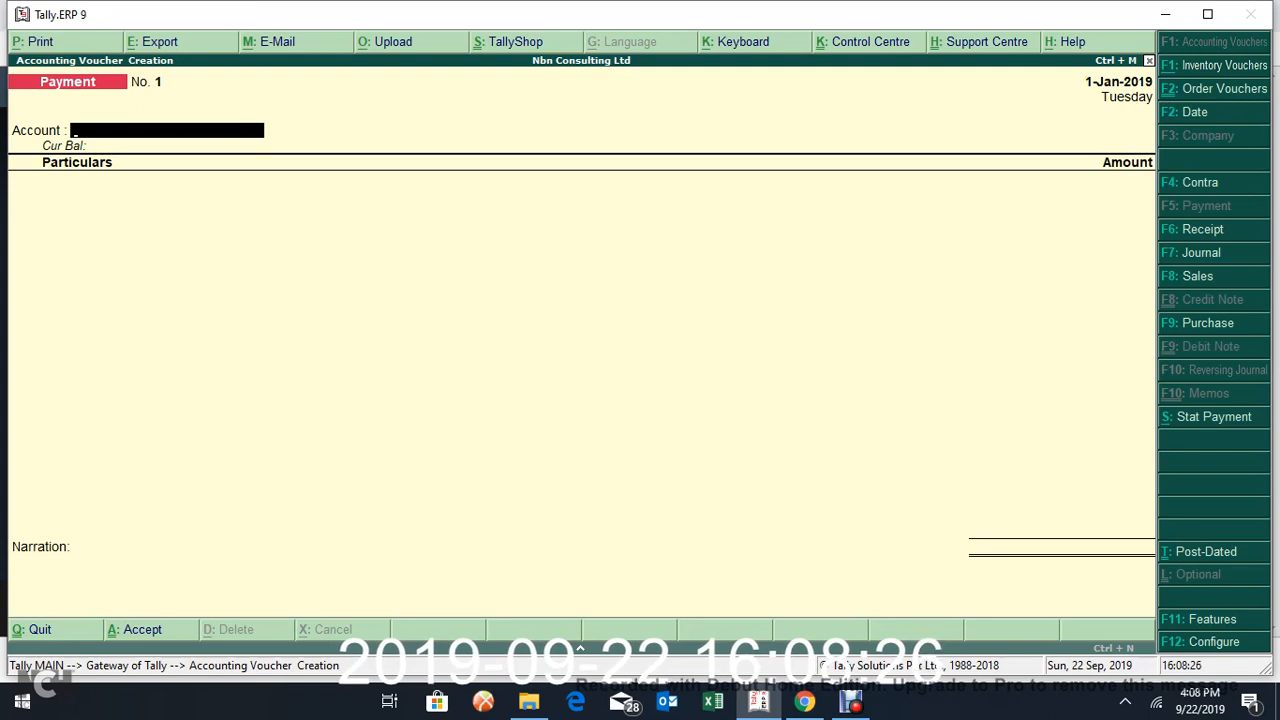
Step: Start a purchase order voucher and choose Carrefour Market as the party account
key("ctrl+F2")
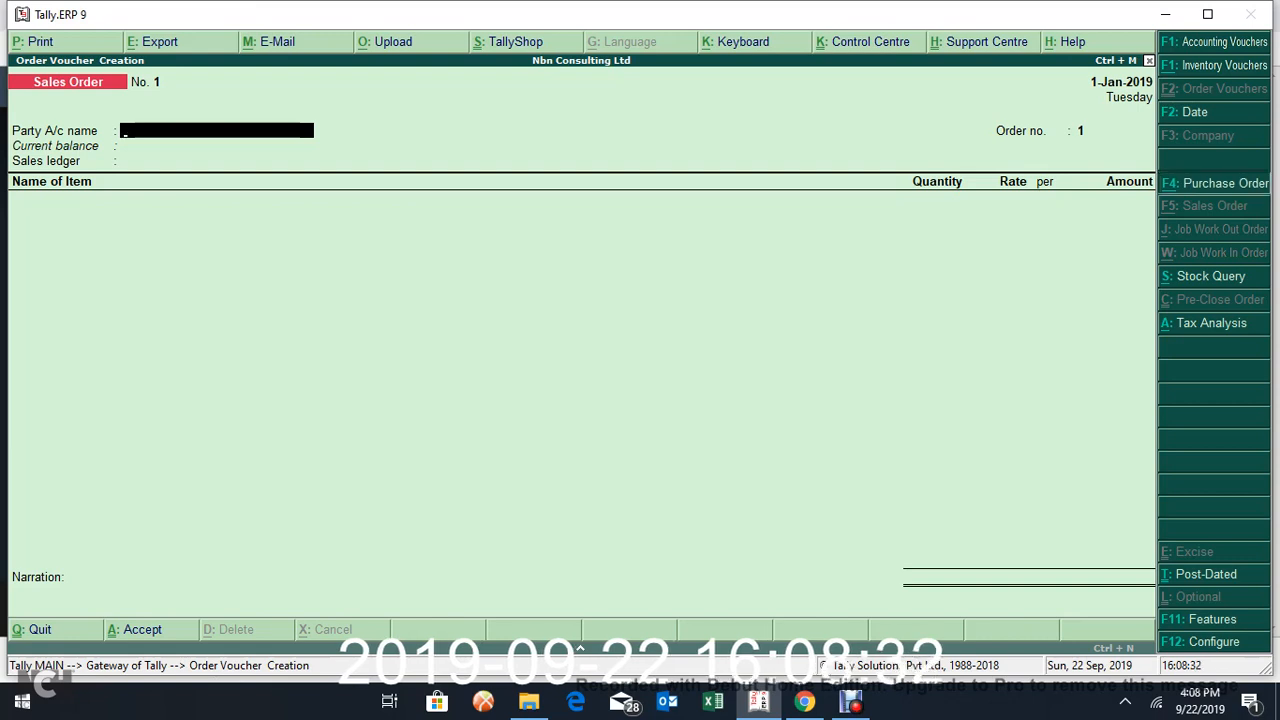
key("F4")
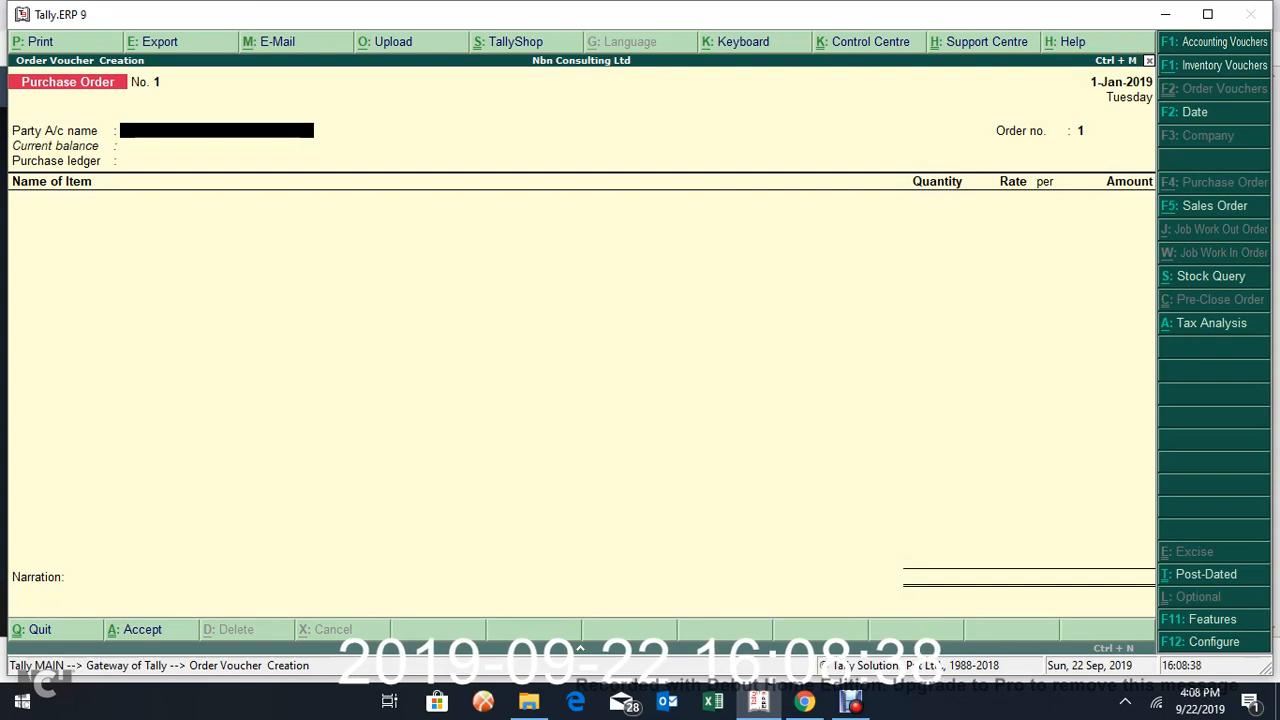
key("Return")
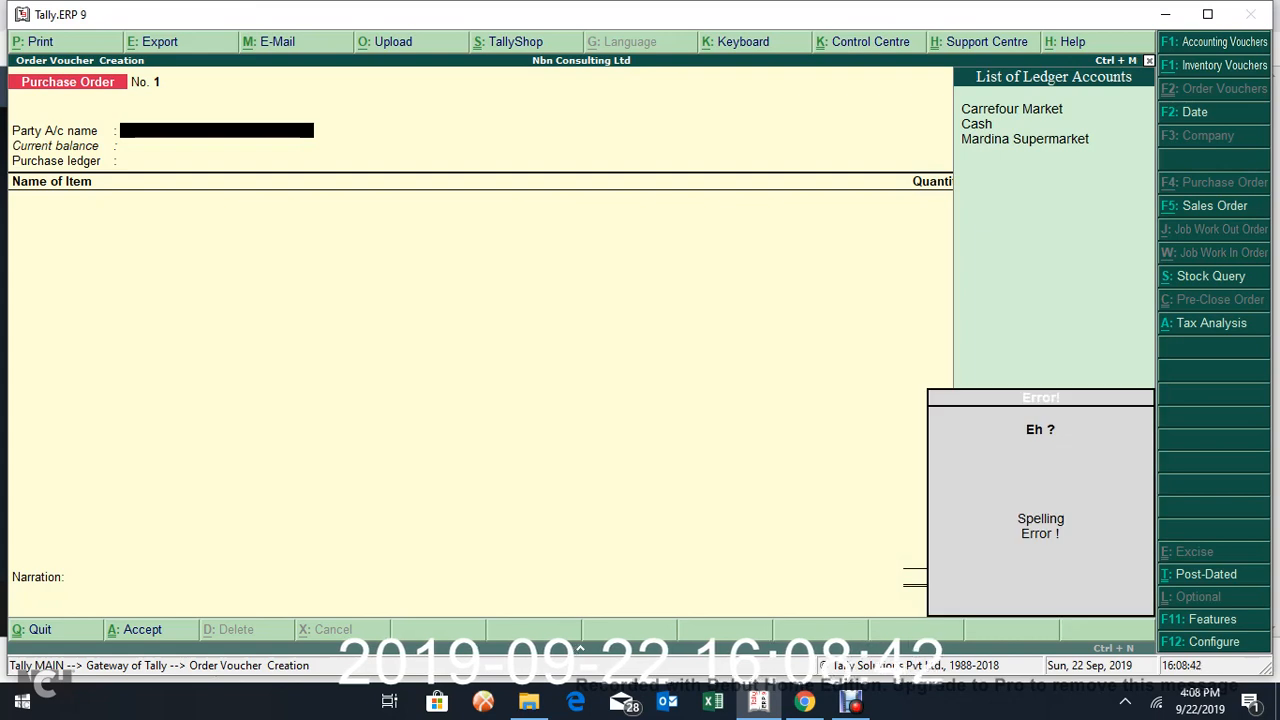
key("Down")
key("Down")
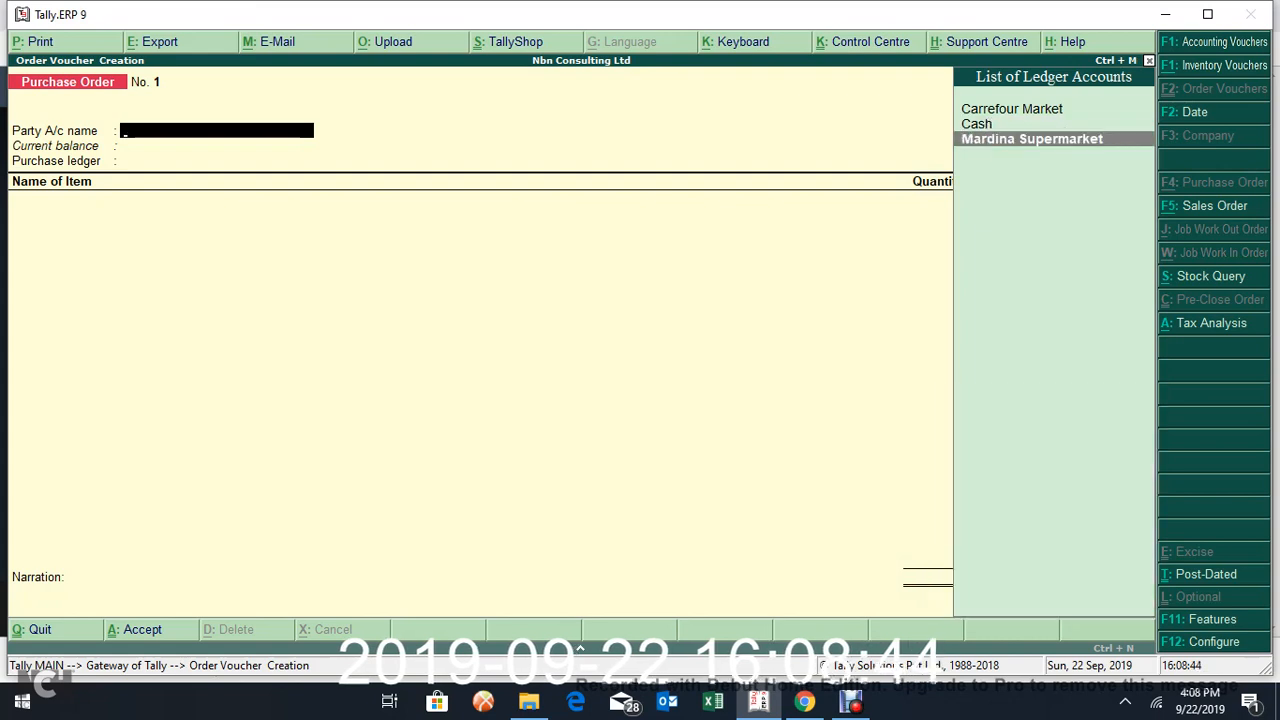
key("Up")
key("Up")
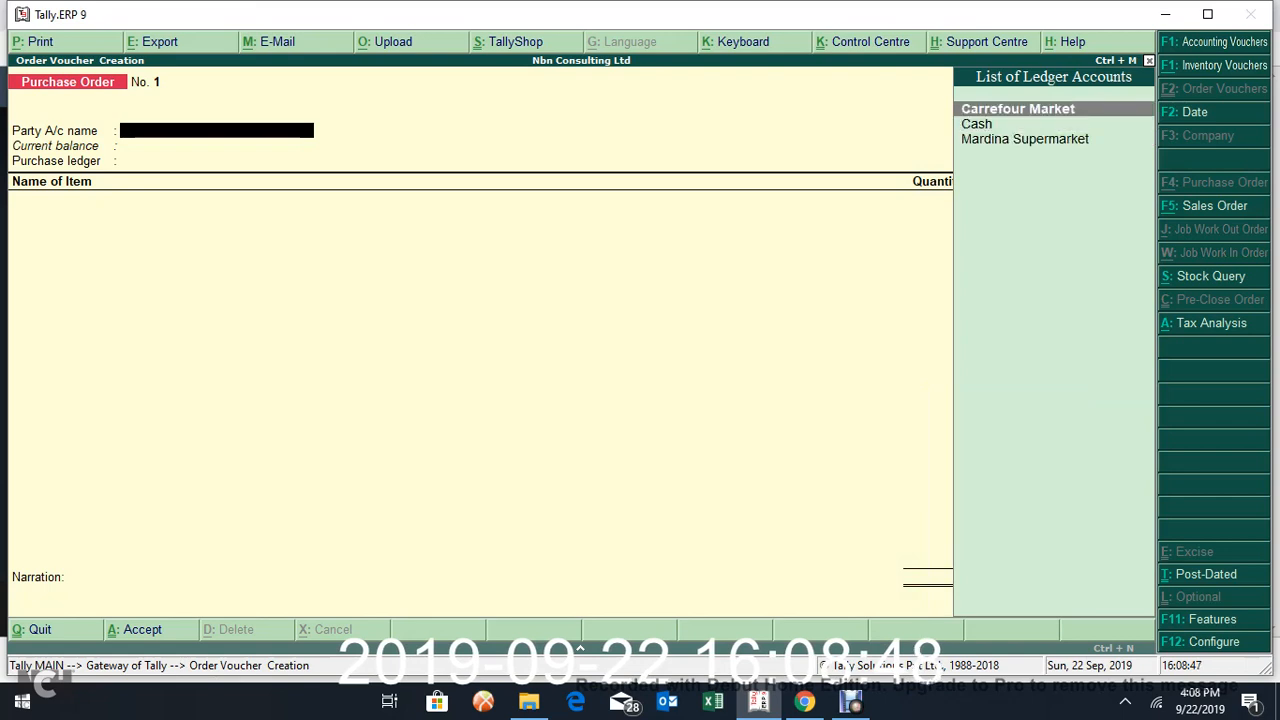
key("Return")
key("Return")
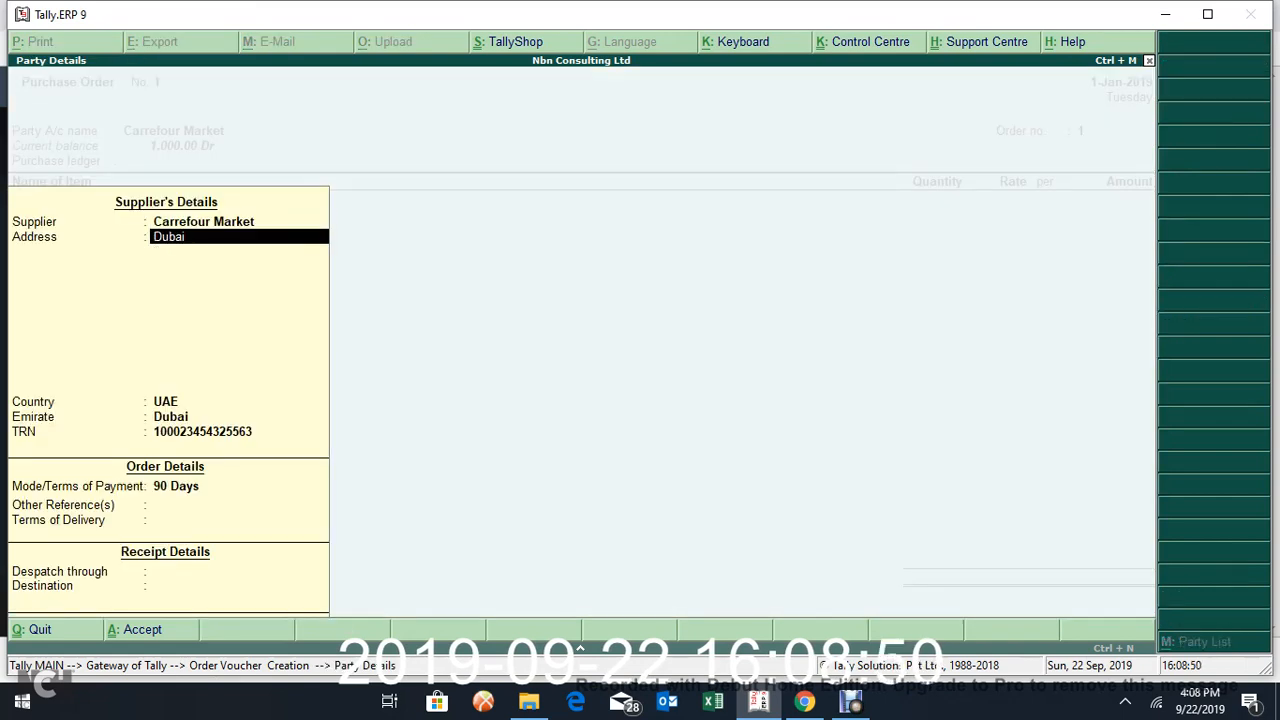
Step: Complete the supplier's order details with terms of delivery FOB and destination UAE, keeping the other fields as they are
key("Return")
key("Return")
key("Return")
key("Return")
key("Return")
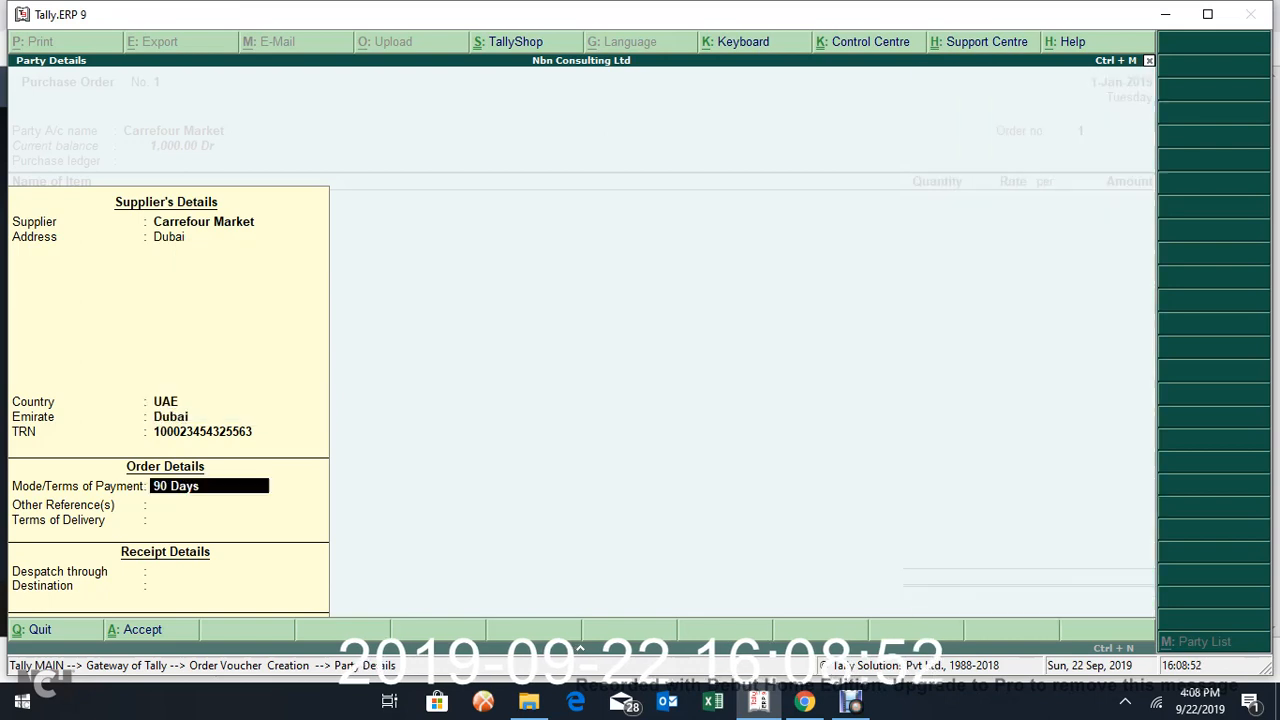
key("Return")
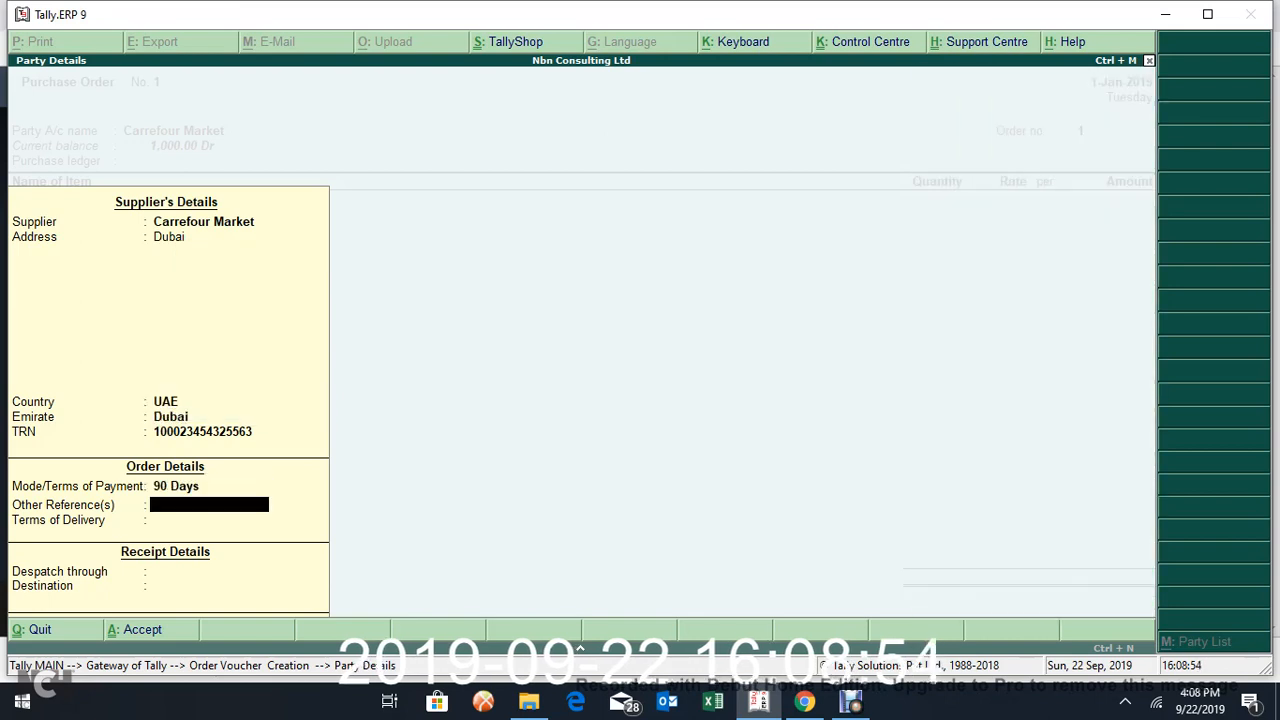
key("Return")
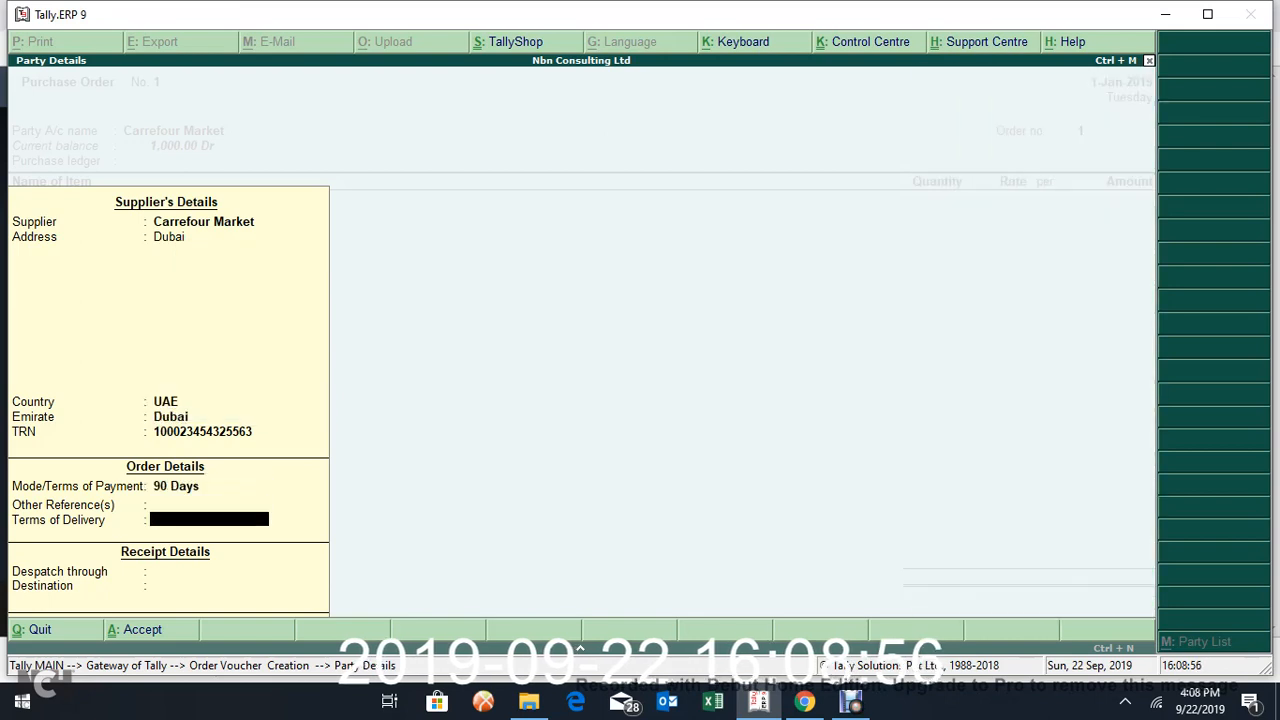
type("FOB")
key("Return")
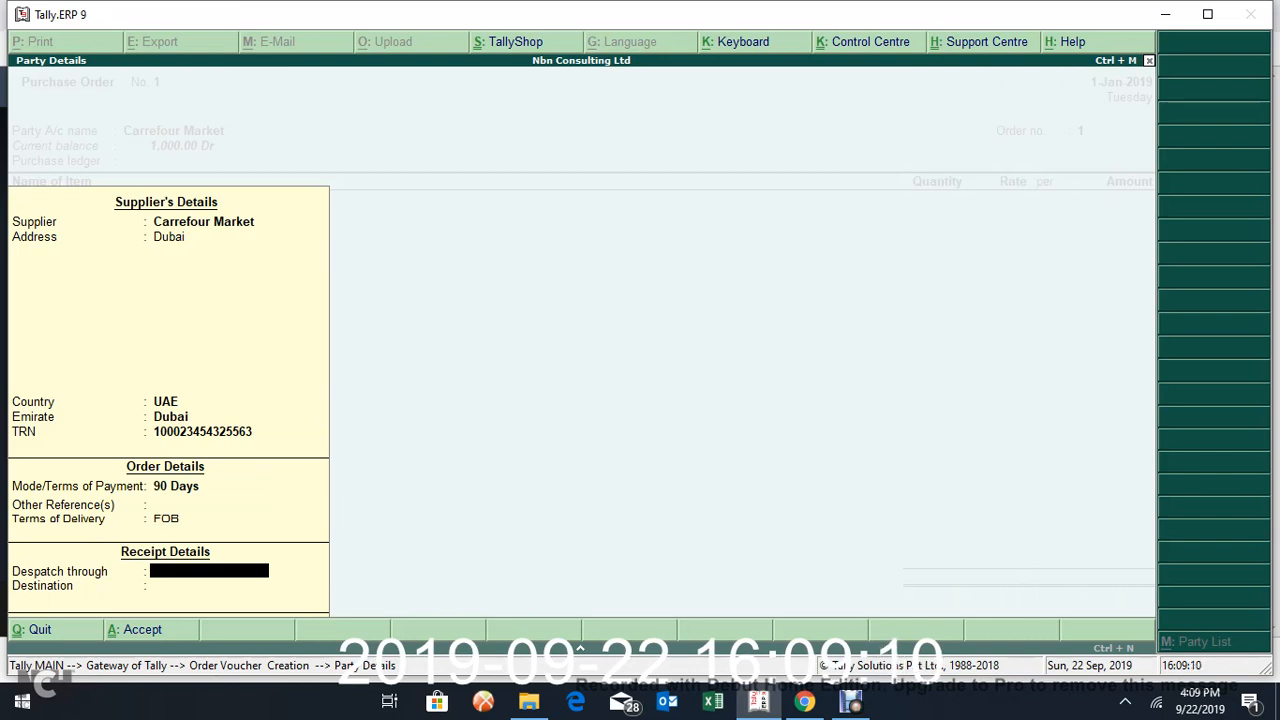
key("Return")
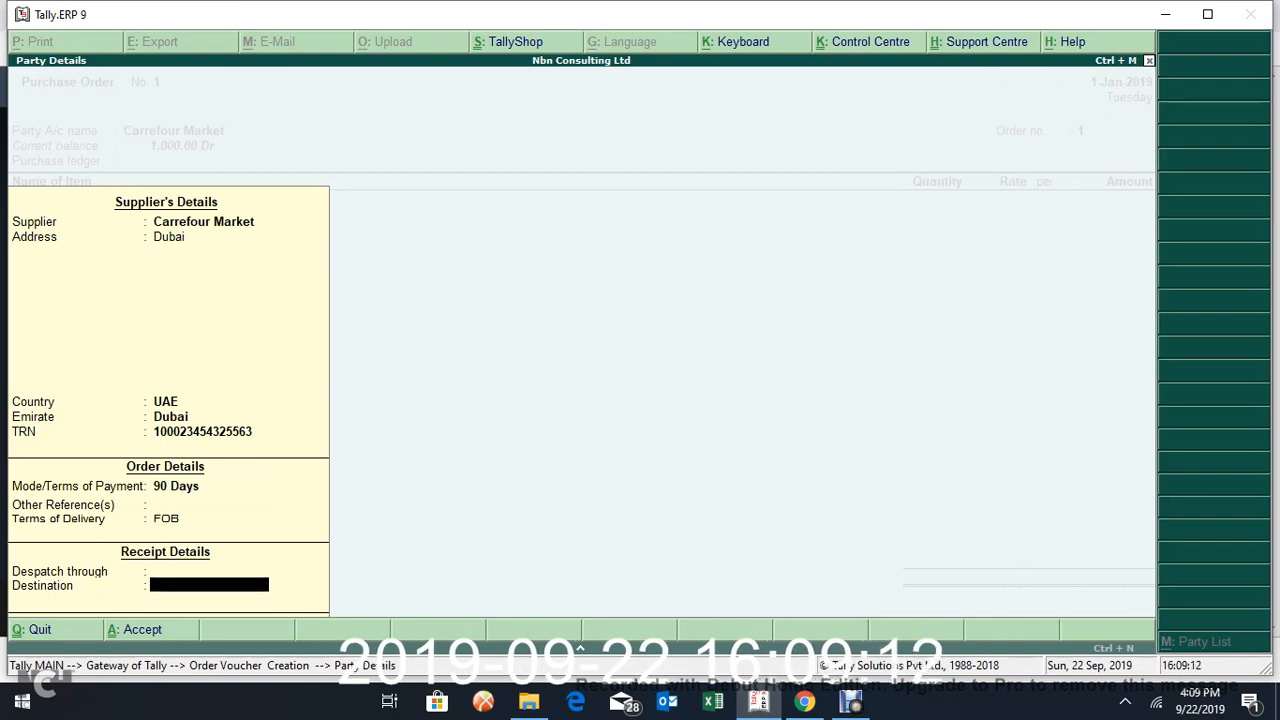
type("UAE")
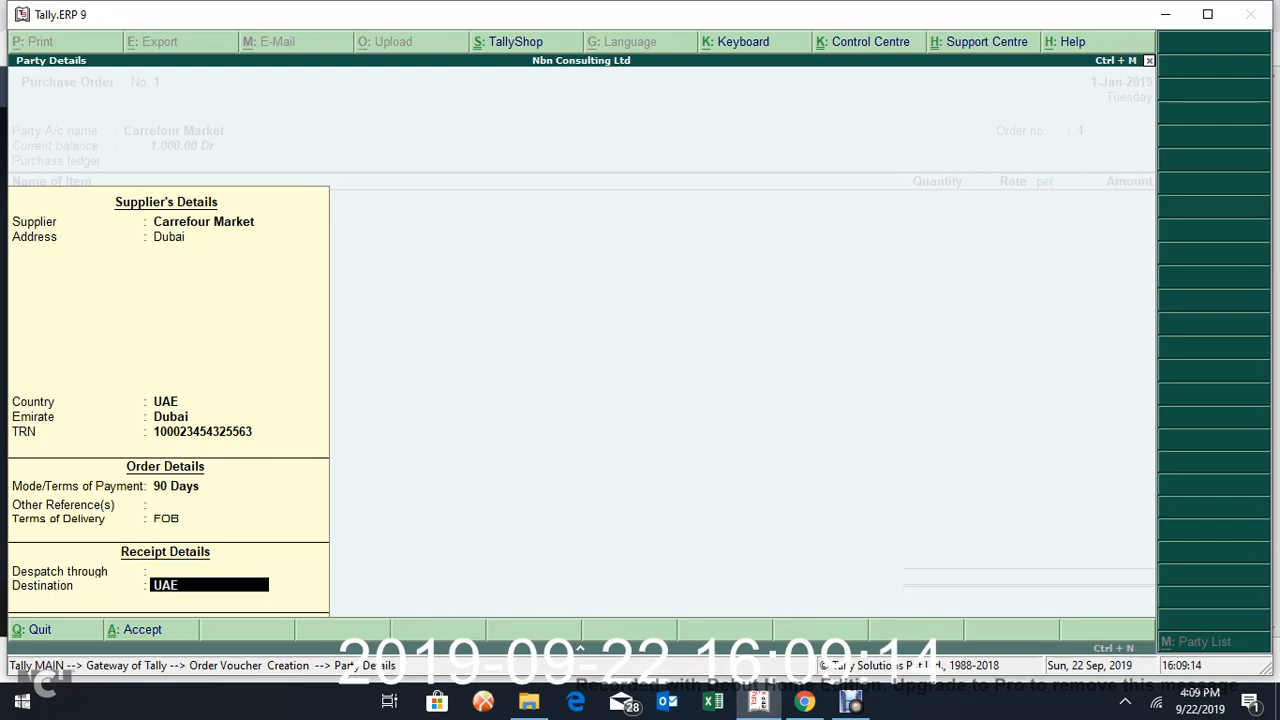
key("Return")
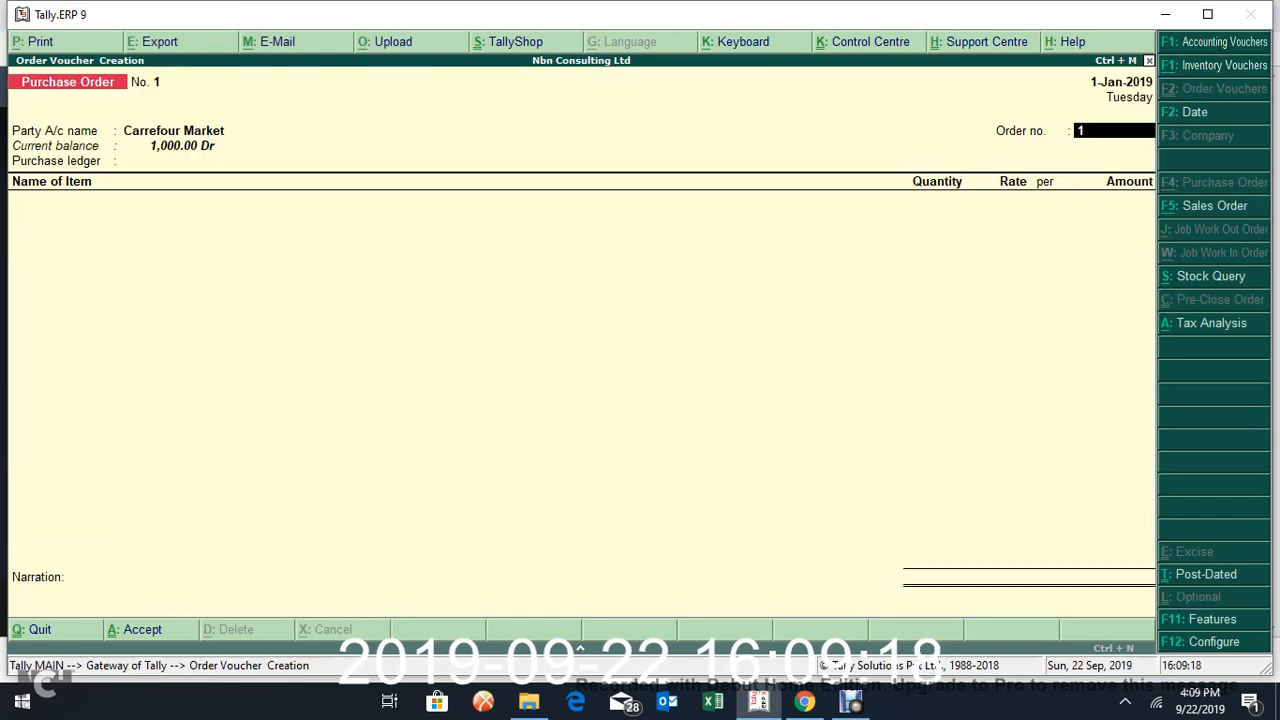
Step: Keep the order number and start a new purchase ledger named DOMESTIC TAXABLE PURCHASE
key("Return")
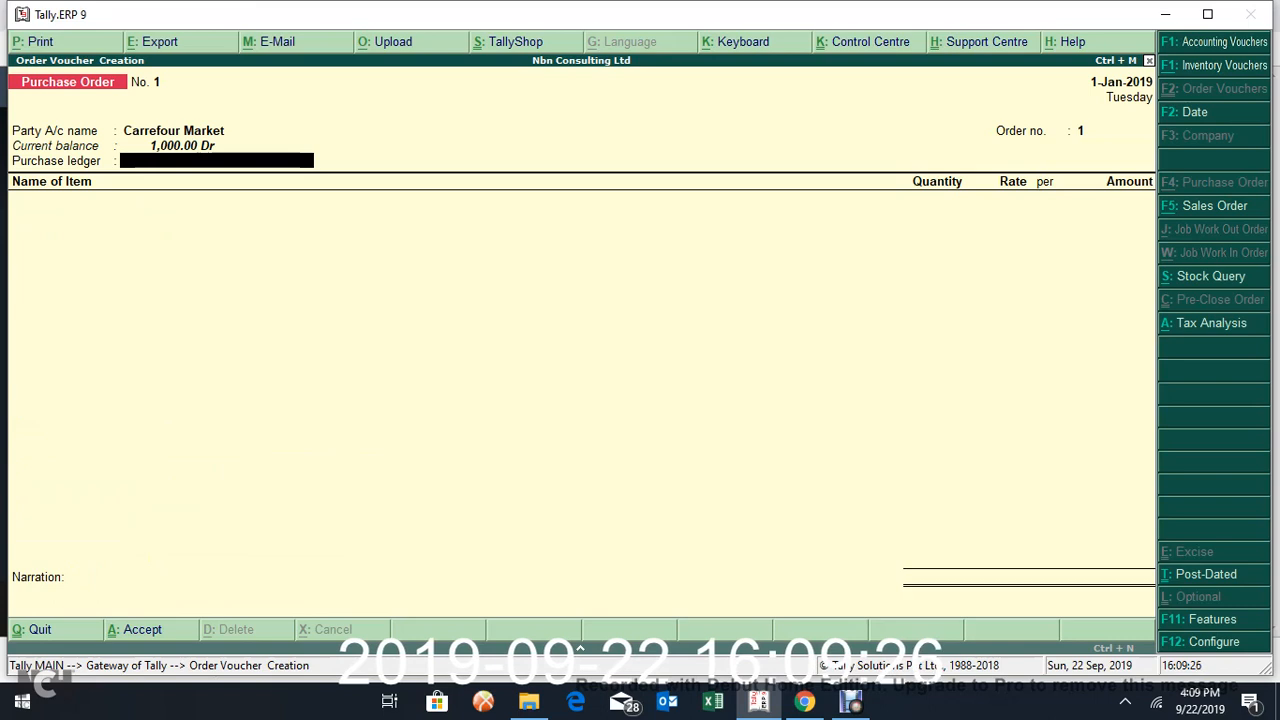
key("alt+c")
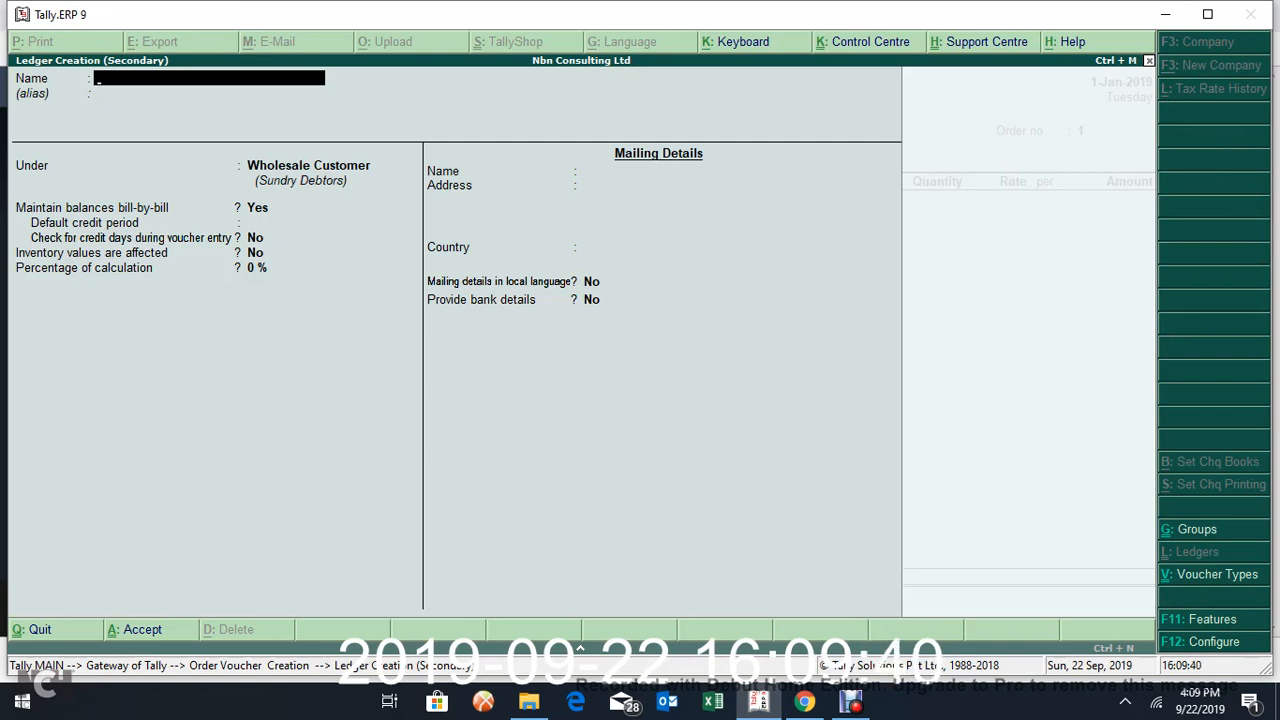
type("DOMEST")
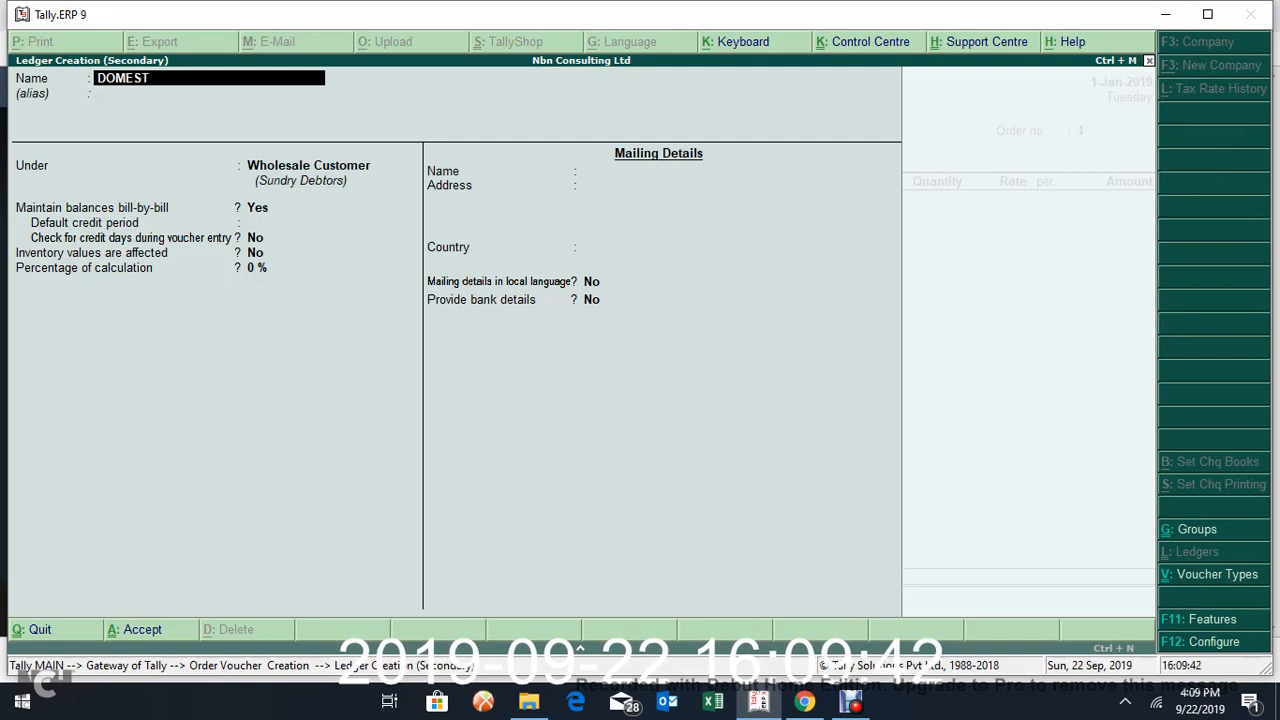
type("IC TAX")
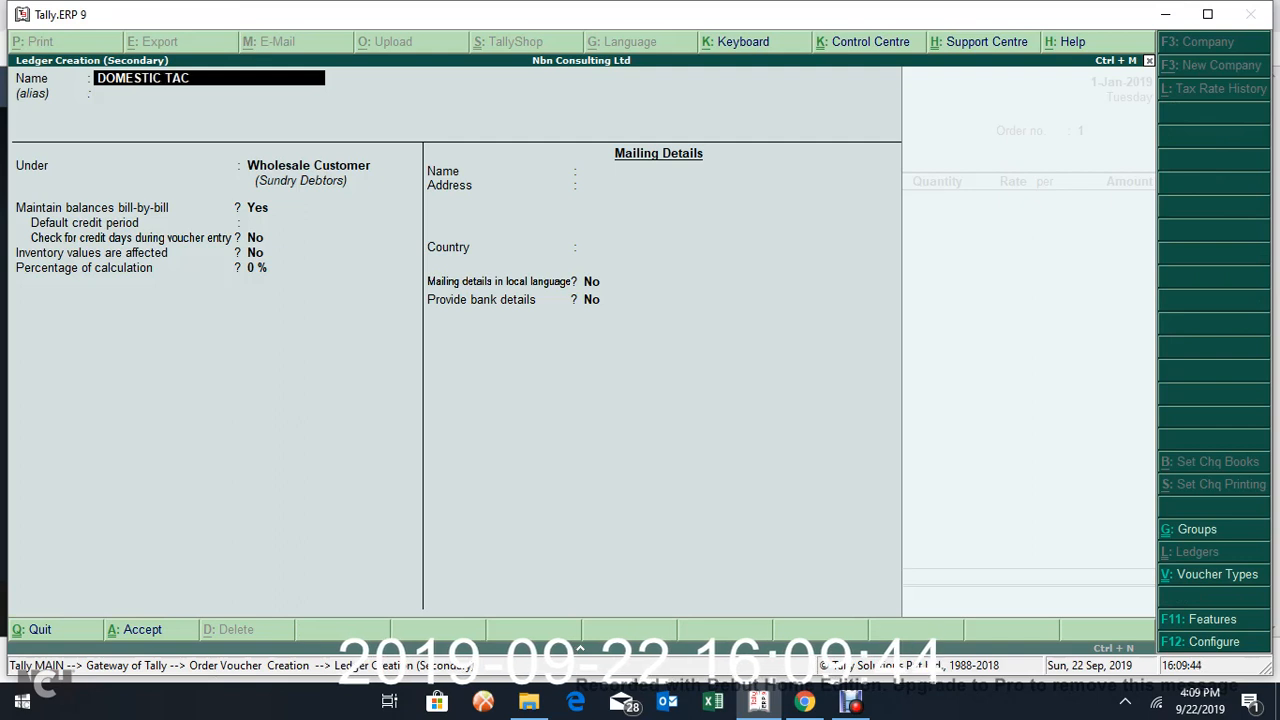
type("AB")
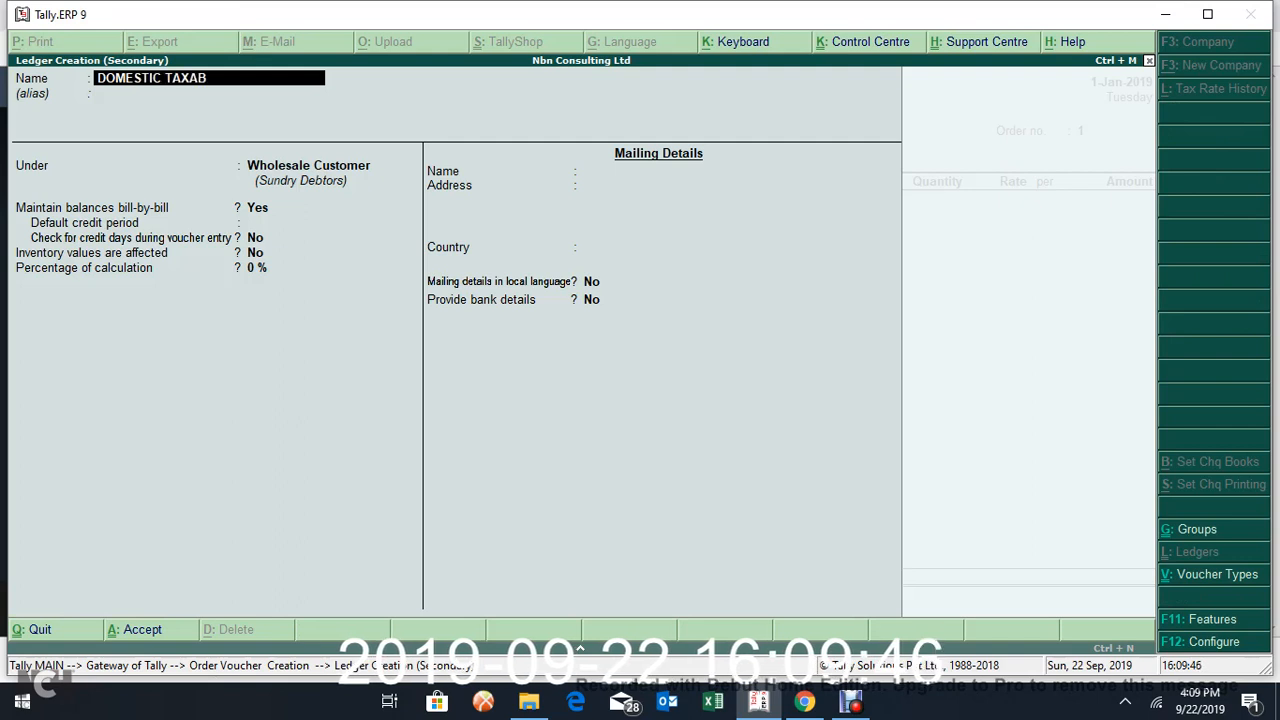
type("LE PUR")
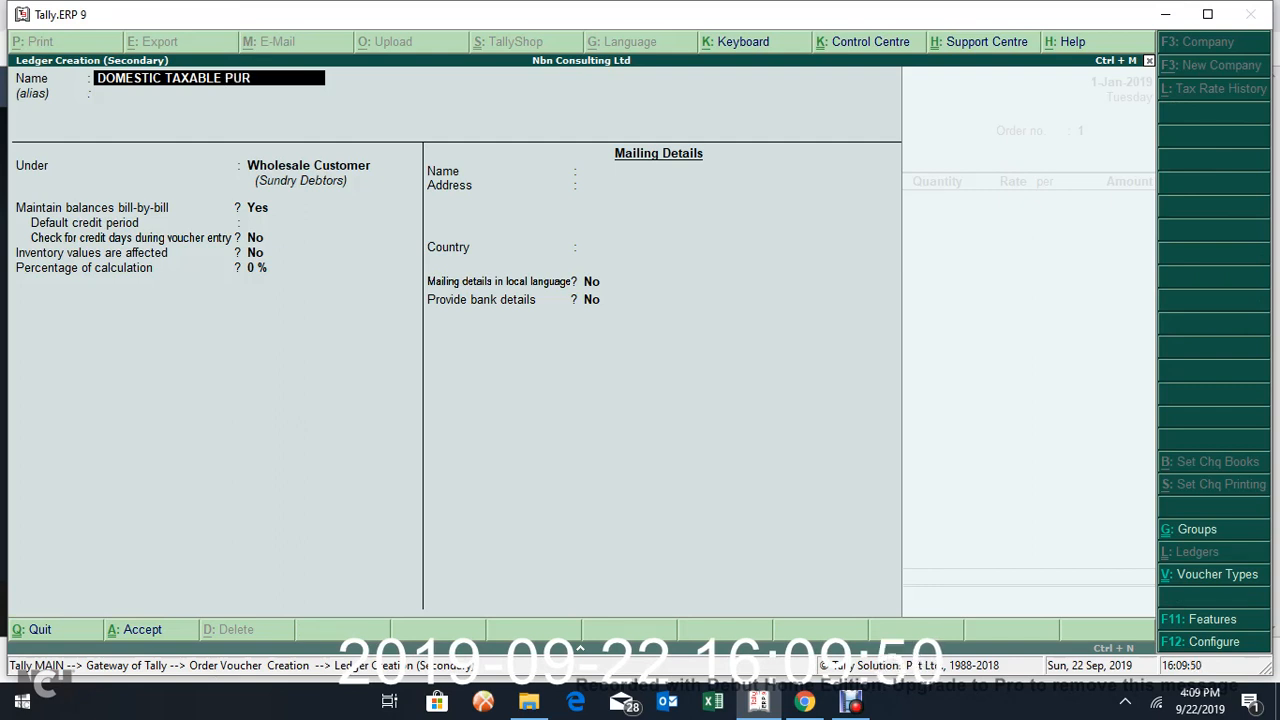
type("CHASE")
key("Return")
Step: Place the new ledger under Purchase Accounts and keep Yes for inventory values being affected
key("Return")
type("P")
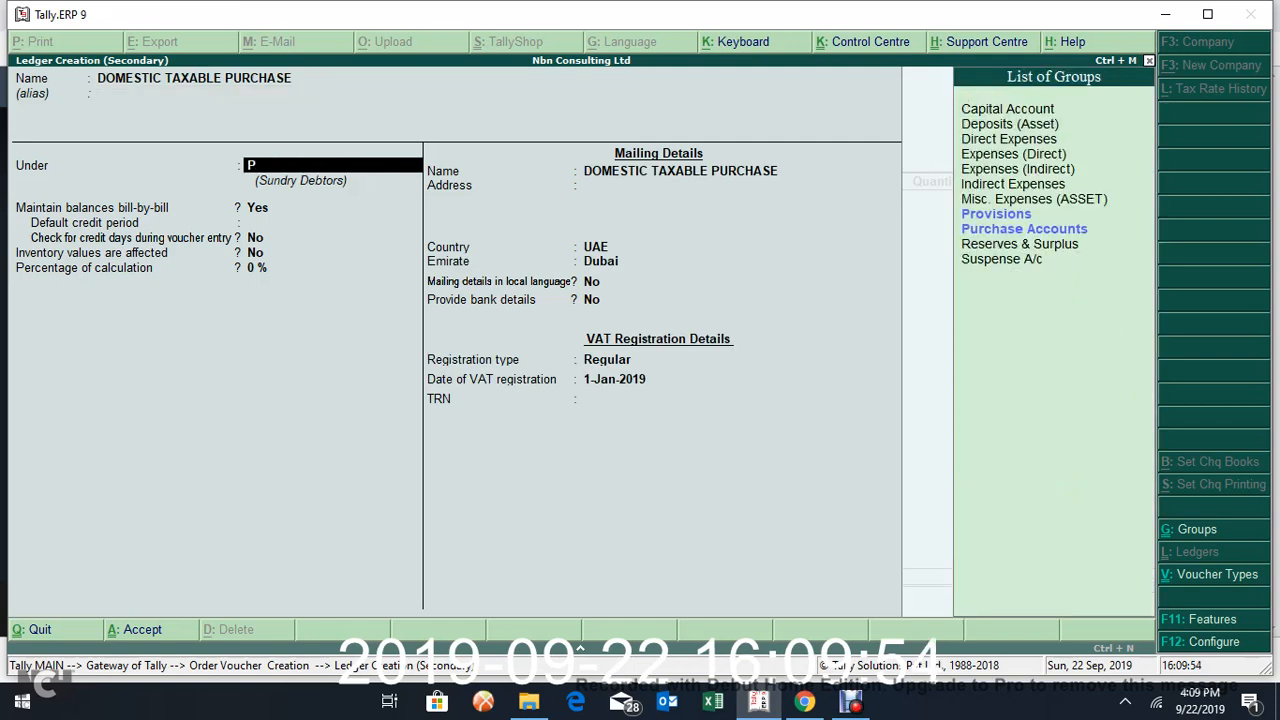
type("URCHASE")
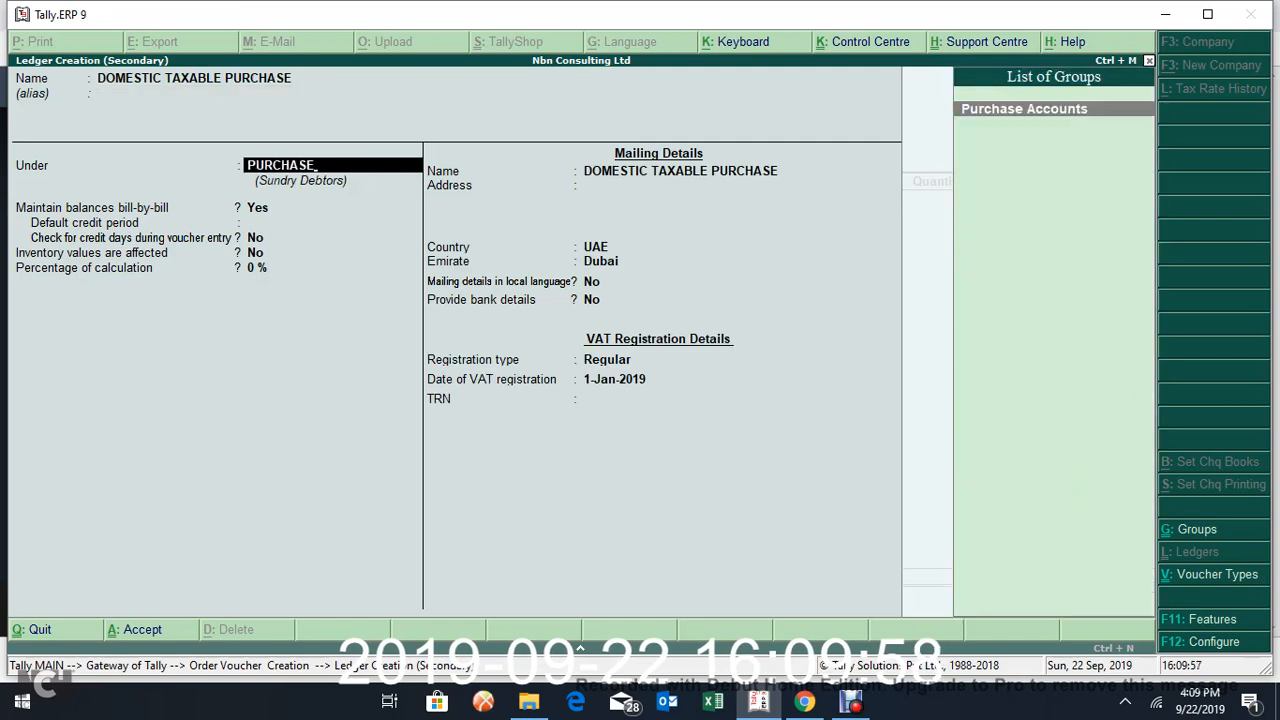
key("Return")
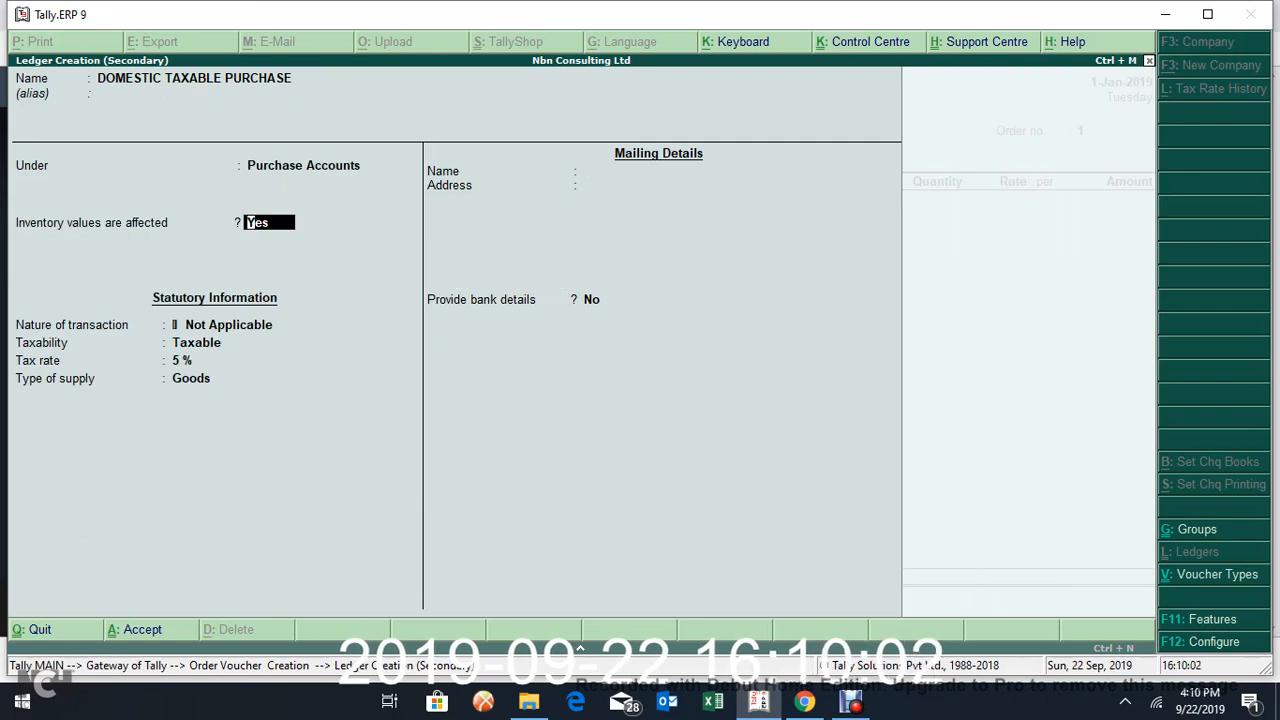
key("Return")
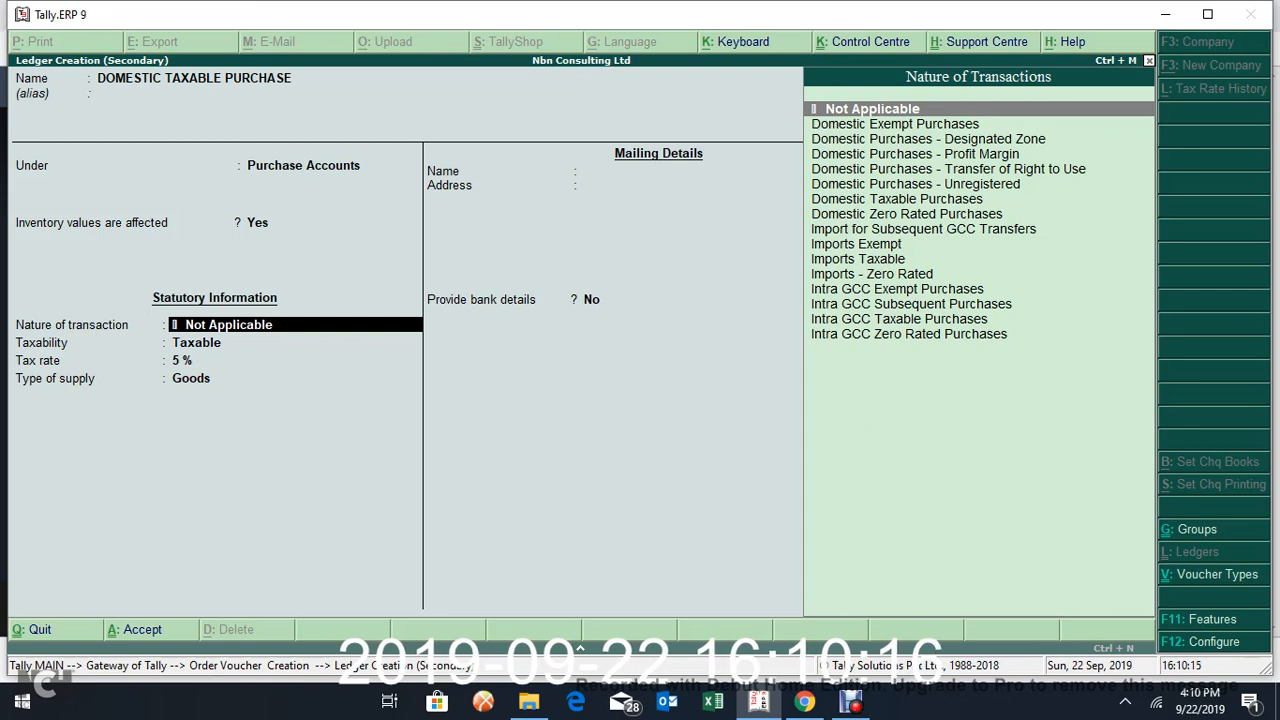
Step: Check the Set Nature of transaction for ledgers option in the ledger configuration, leaving the settings as they are
key("F12")
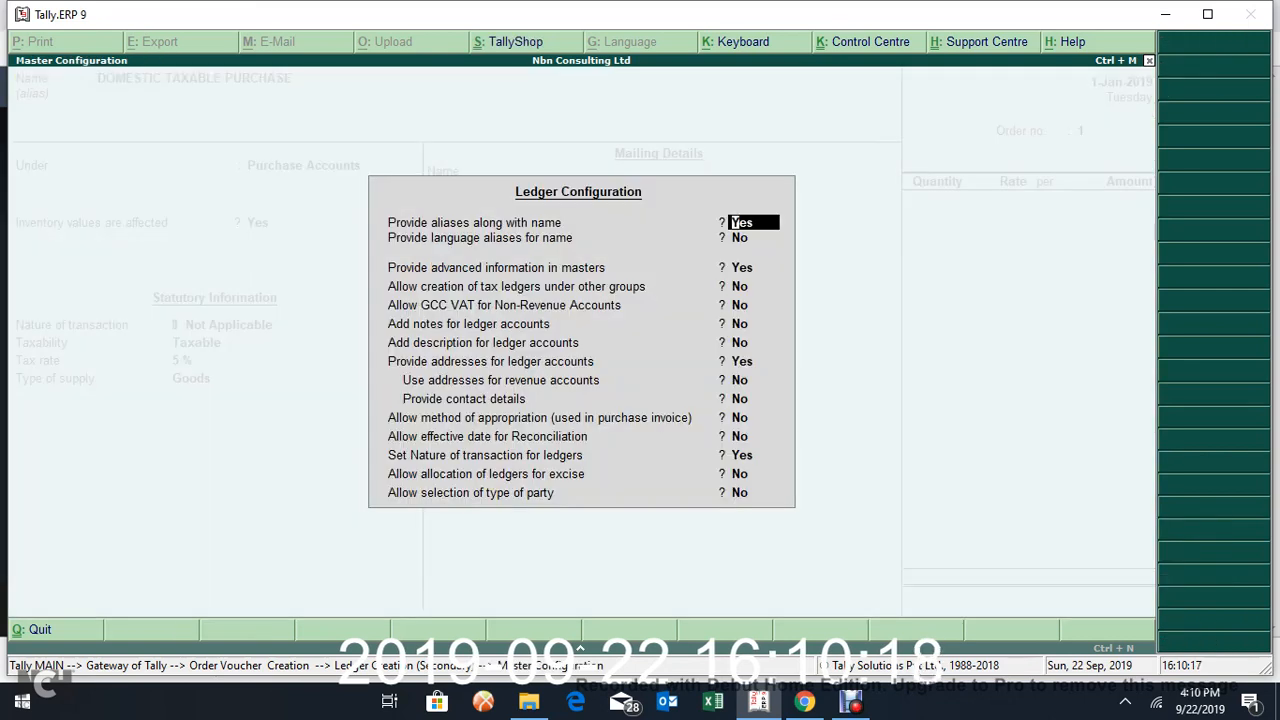
left_click(742, 455)
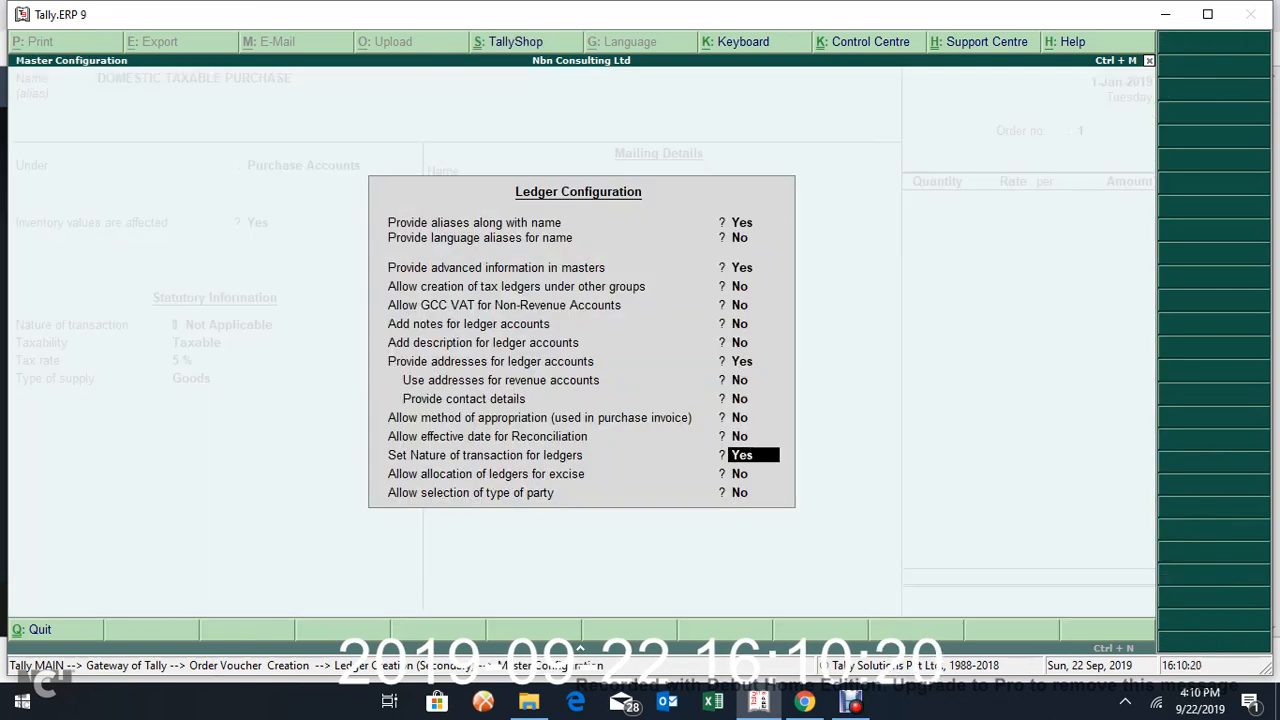
key("Return")
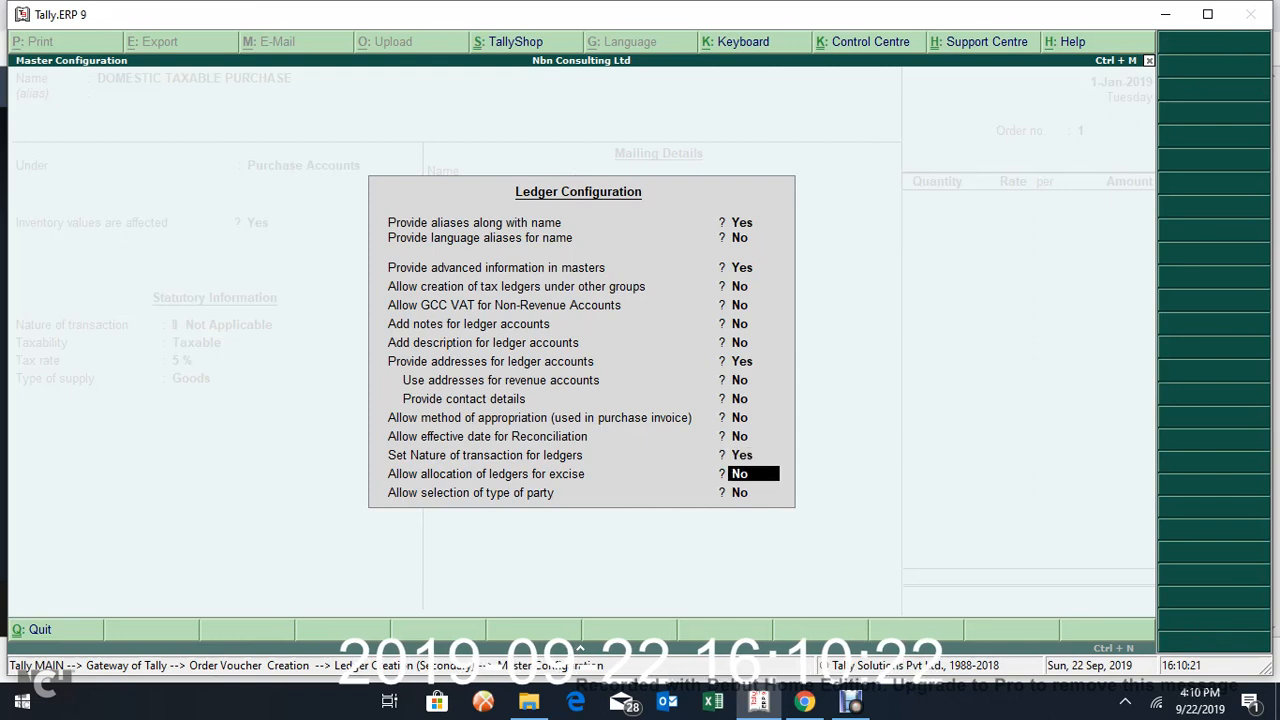
key("Return")
key("Return")
key("Return")
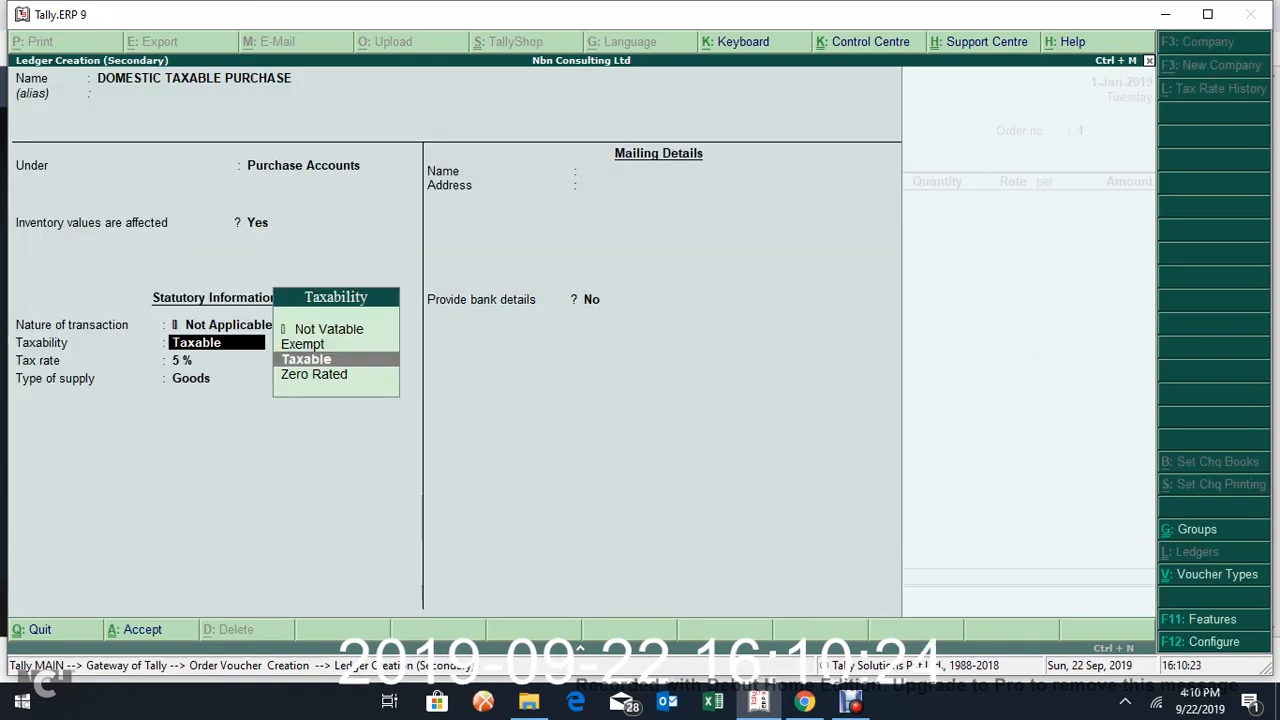
Step: Set the ledger's nature of transaction to Domestic Taxable Purchases, applicable from 1-Jan-2019
key("BackSpace")
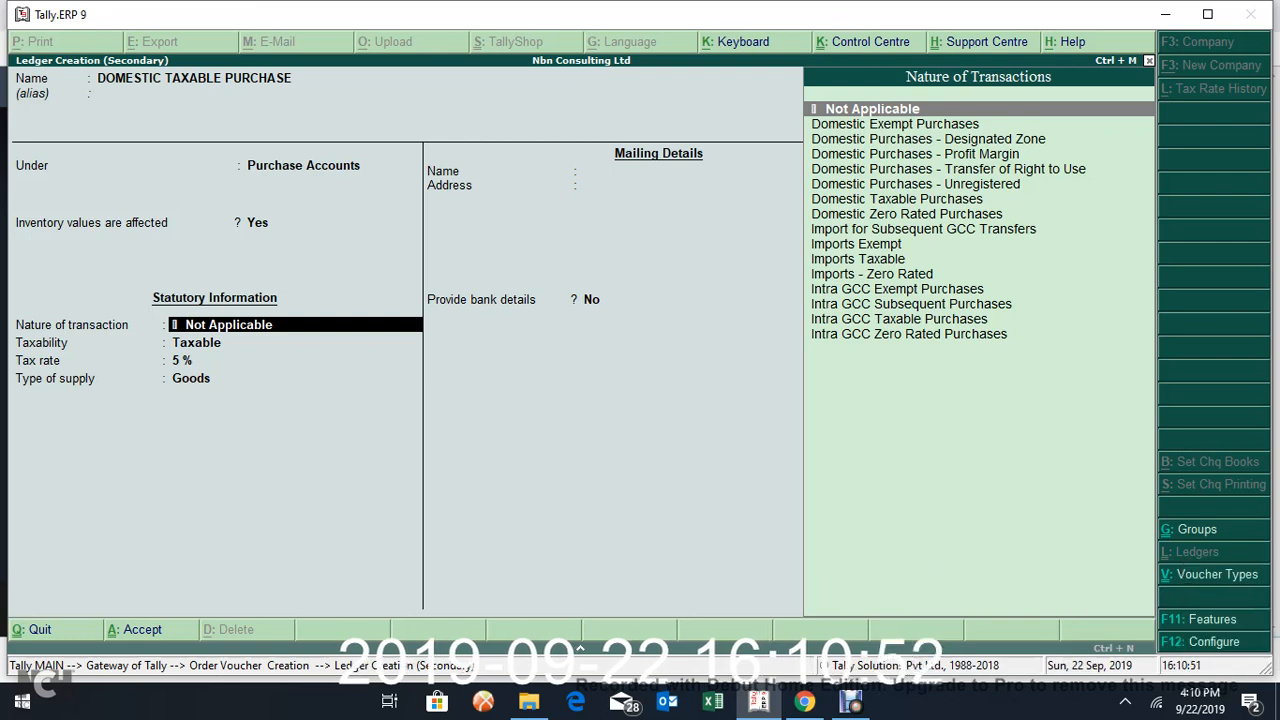
key("Down")
key("Down")
key("Down")
key("Down")
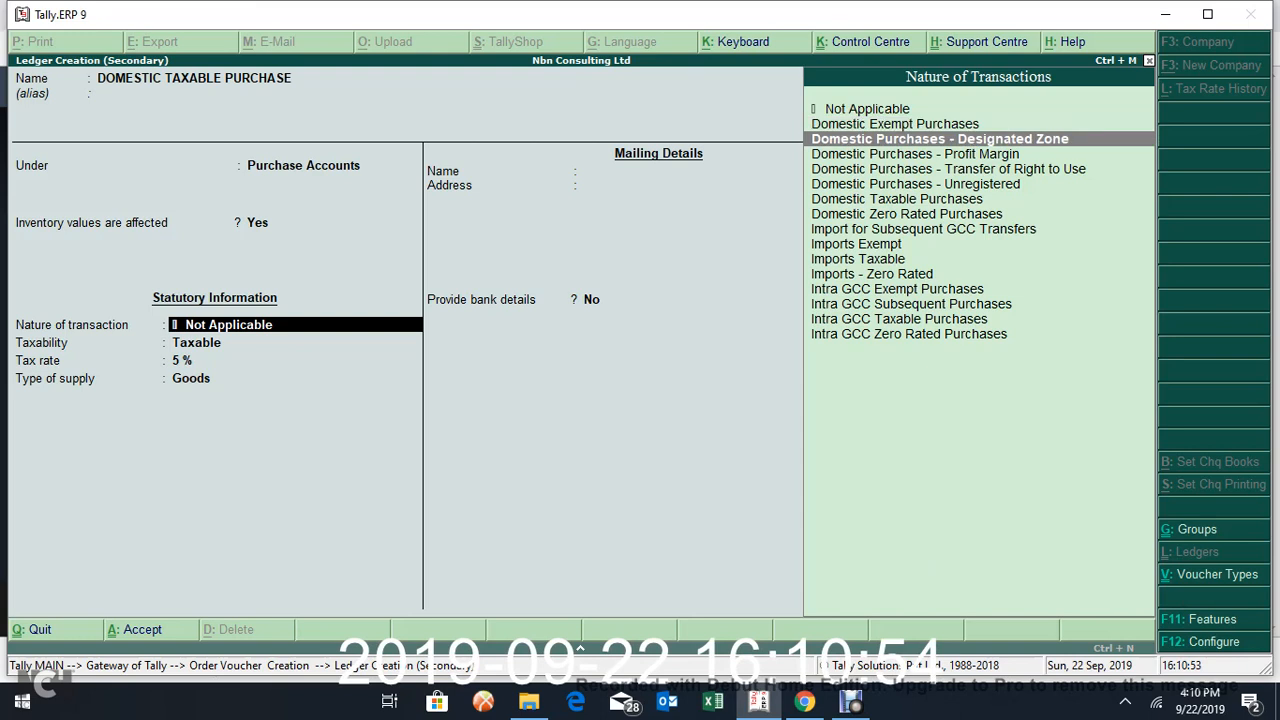
key("Down")
key("Down")
key("Down")
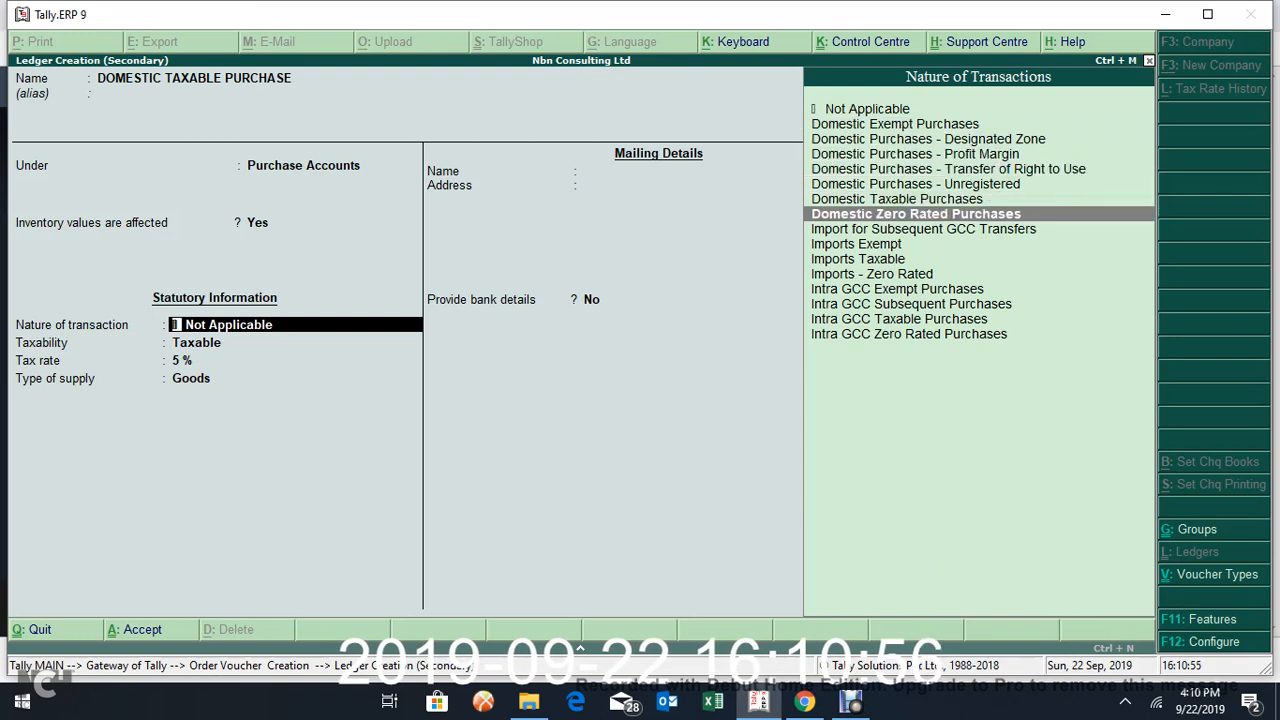
key("Up")
key("Return")
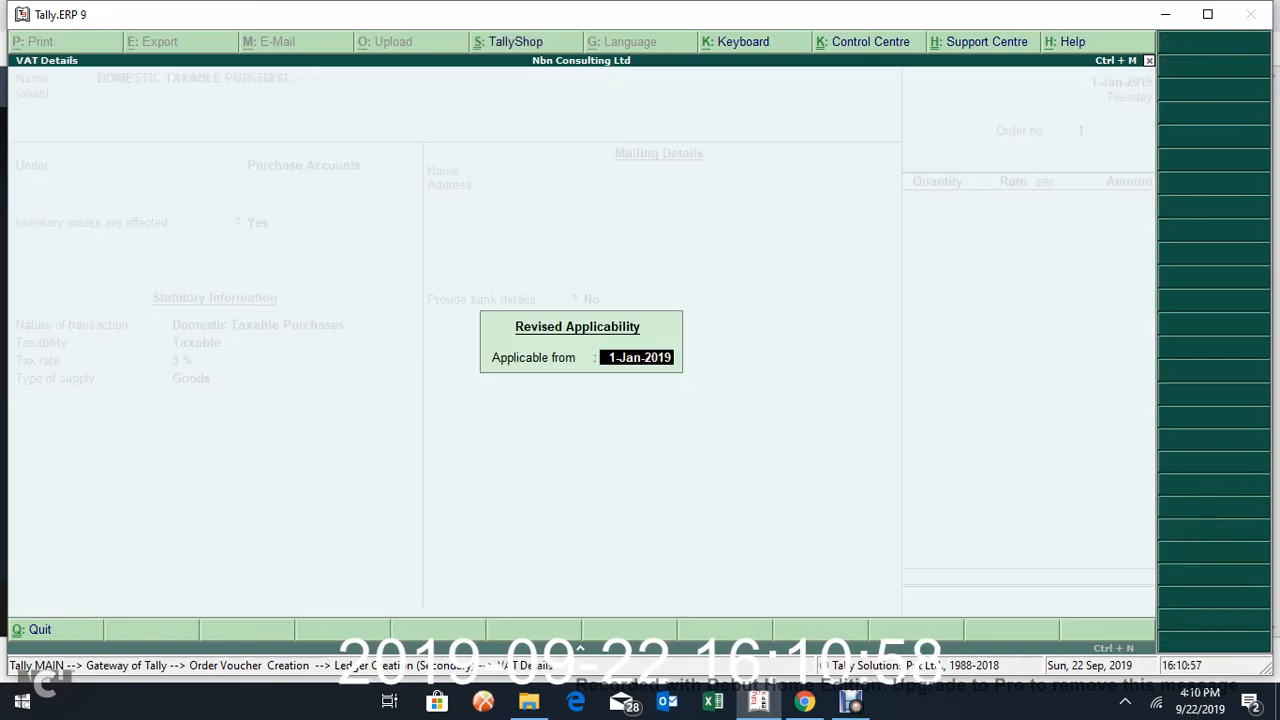
key("Return")
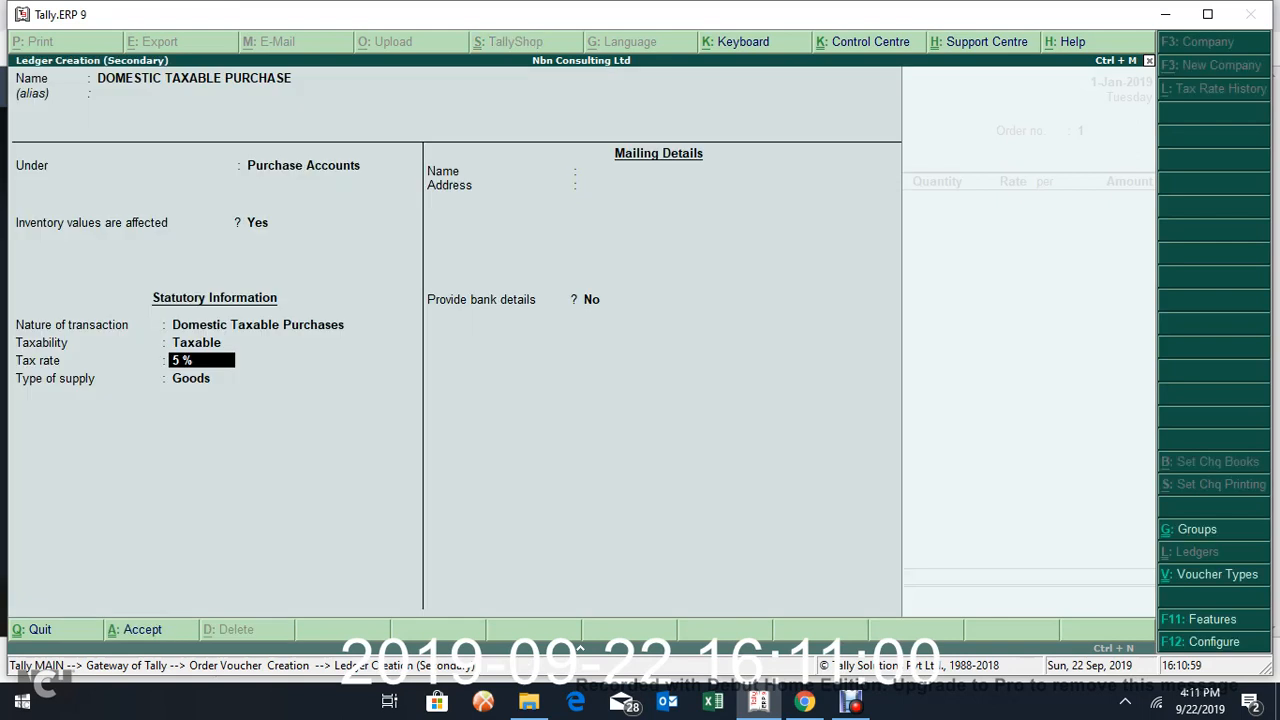
Step: Keep the 5 % tax rate, supply type Goods and no bank details, and save the purchase ledger
key("Return")
key("Return")
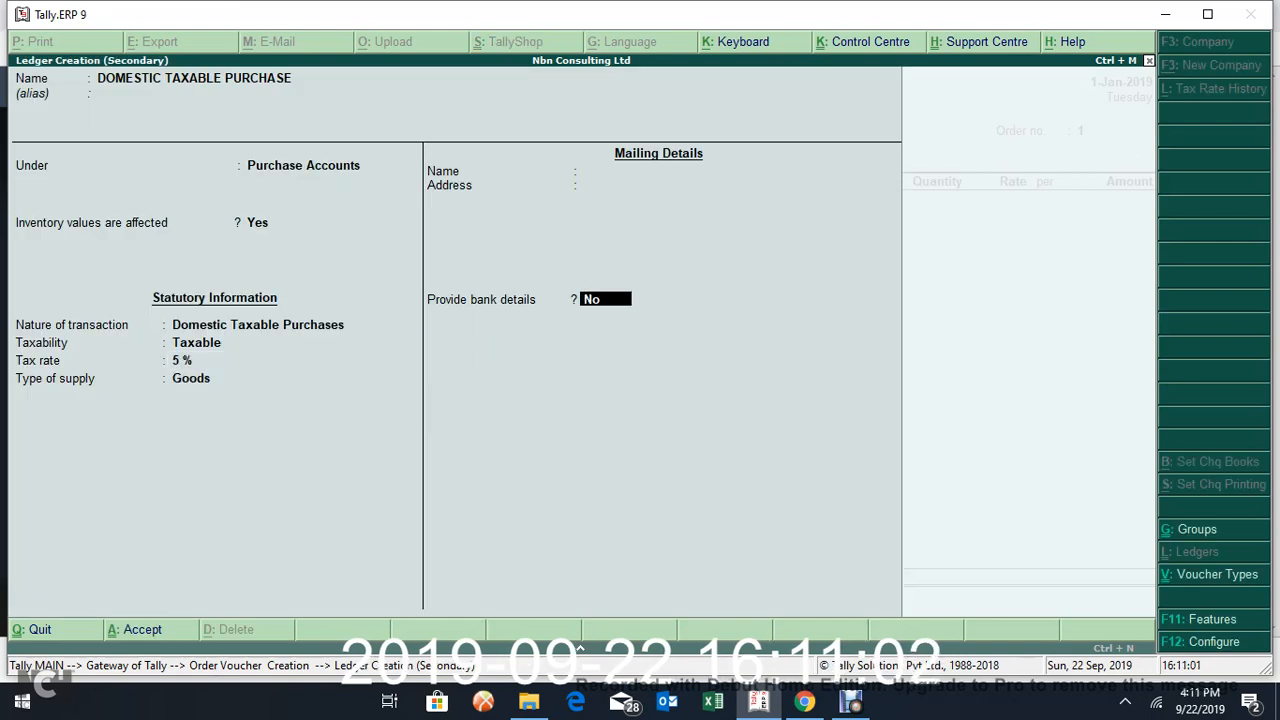
key("Return")
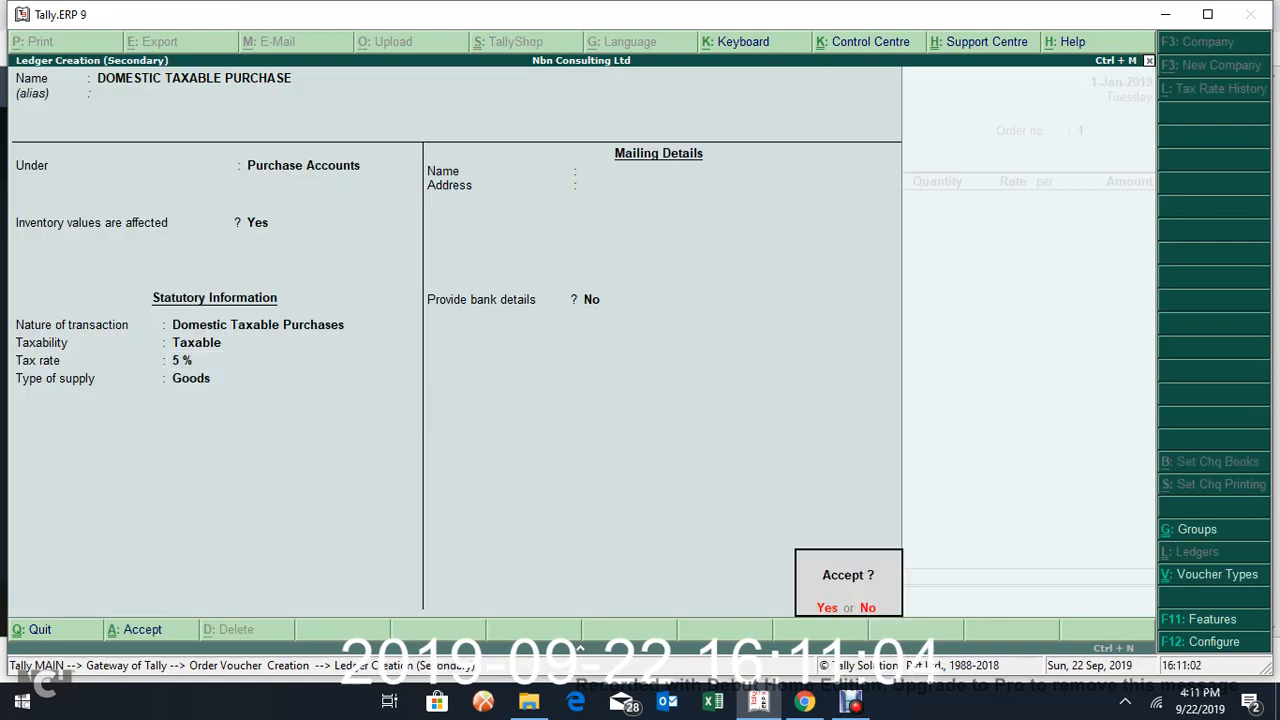
key("Return")
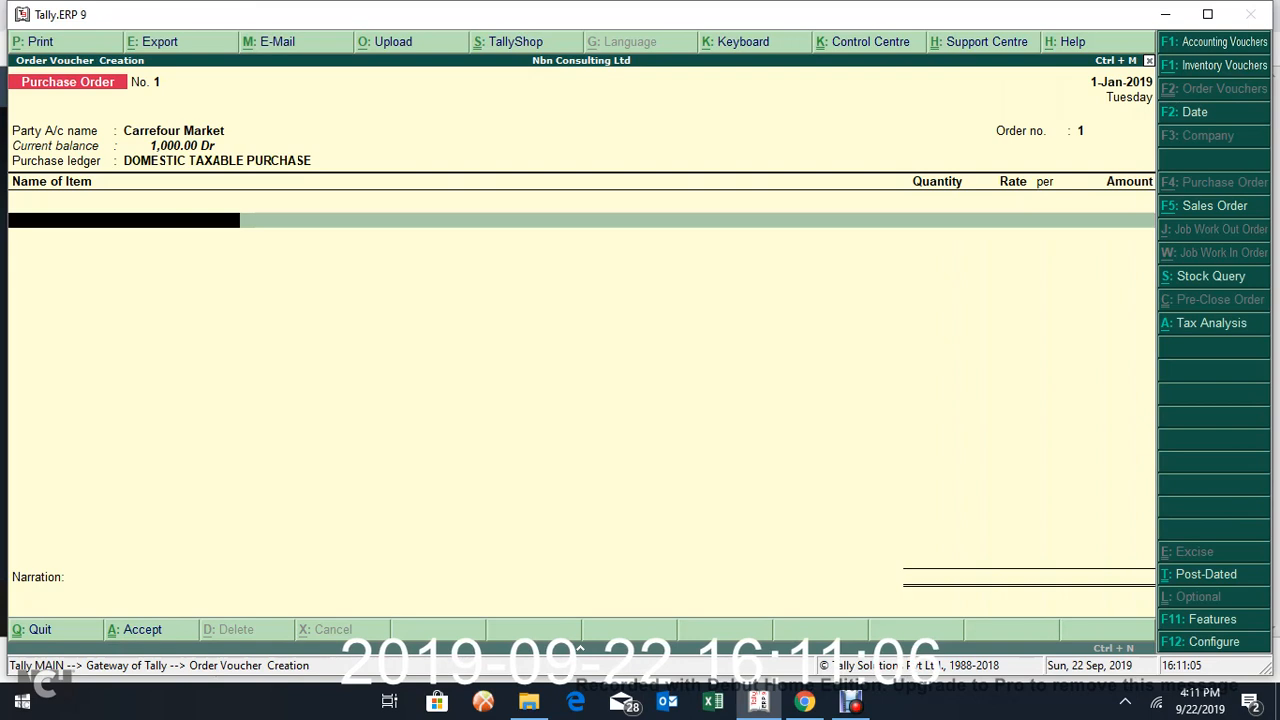
Step: Open and leave the stock item creation form without saving, and choose Dell as the order's first item
type("D")
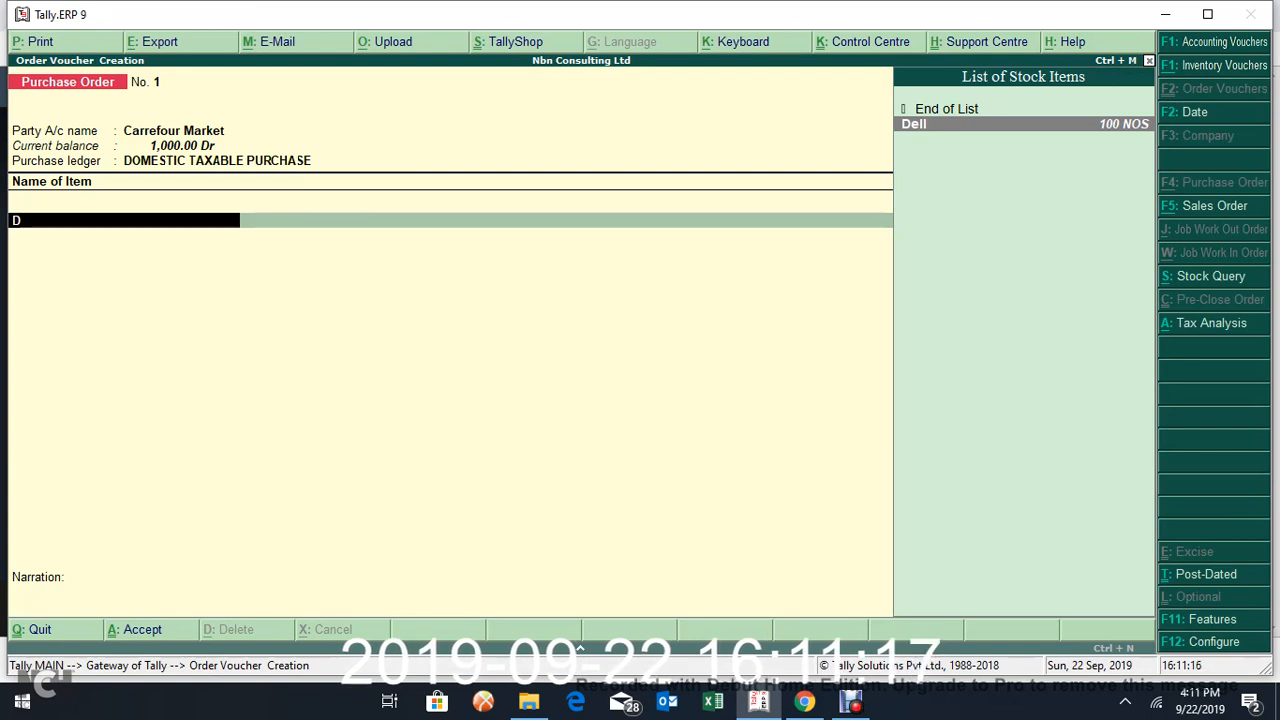
key("alt+c")
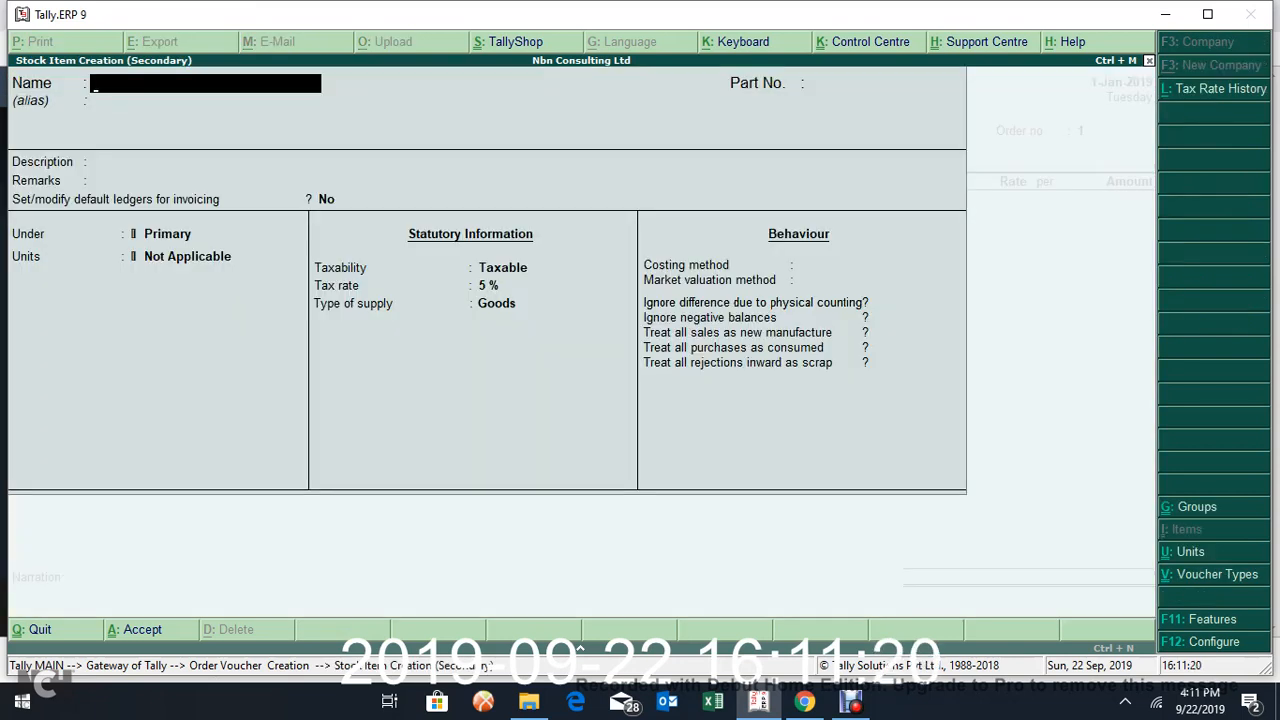
key("Escape")
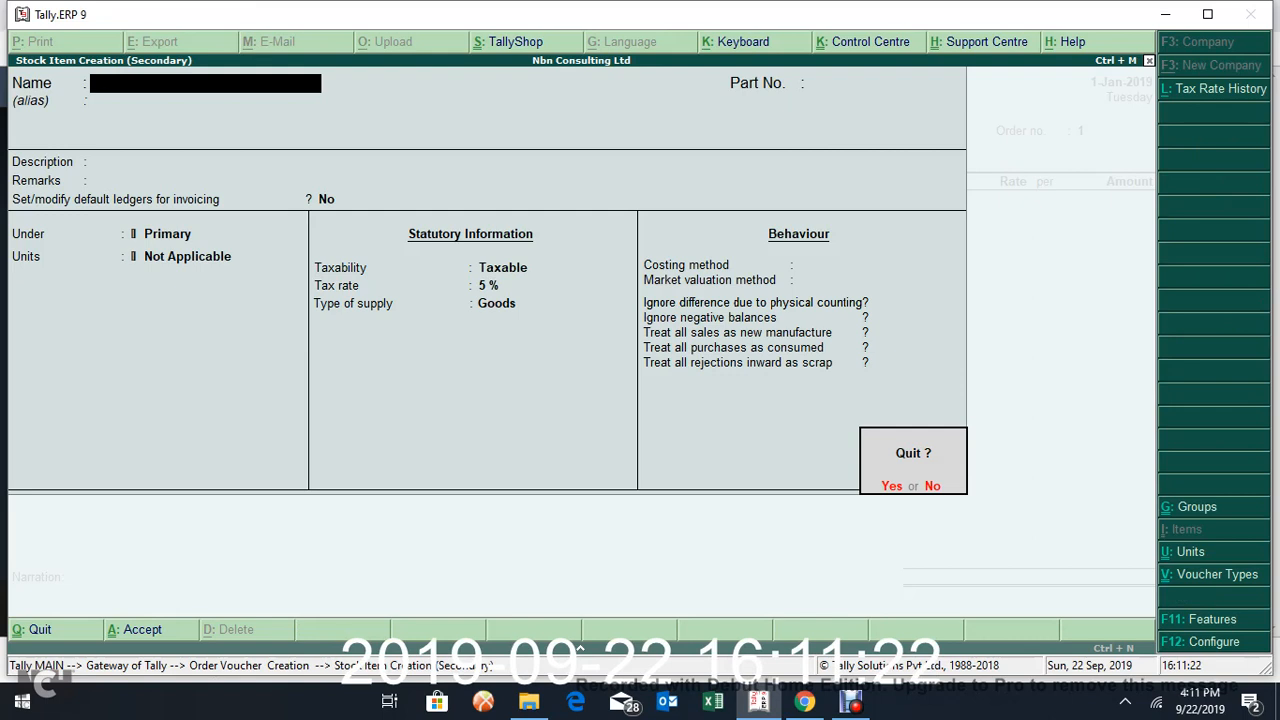
key("Return")
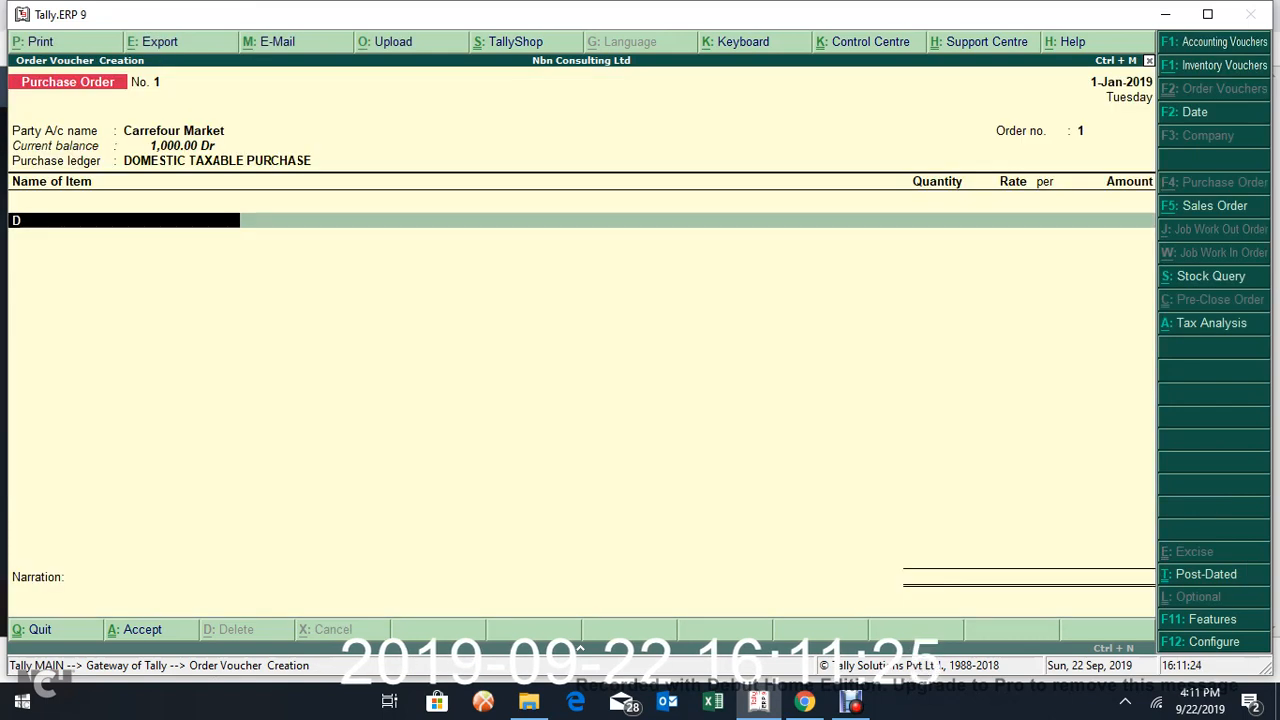
type("E")
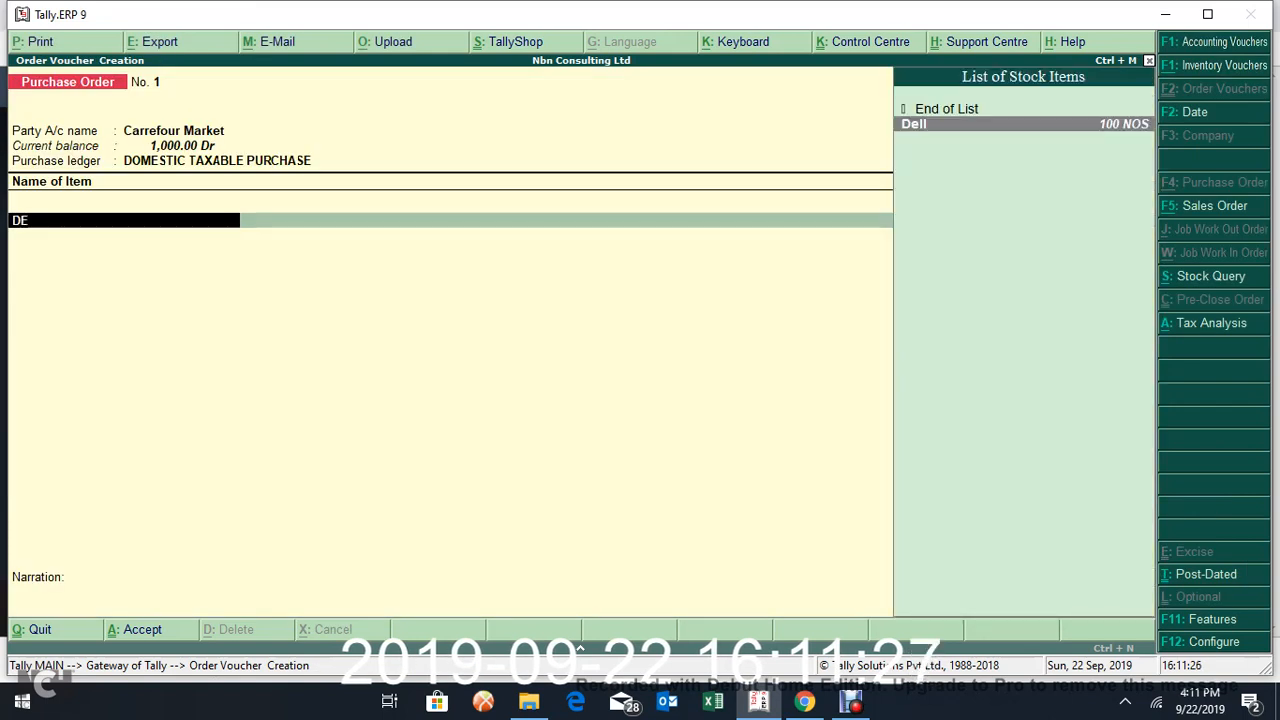
key("Return")
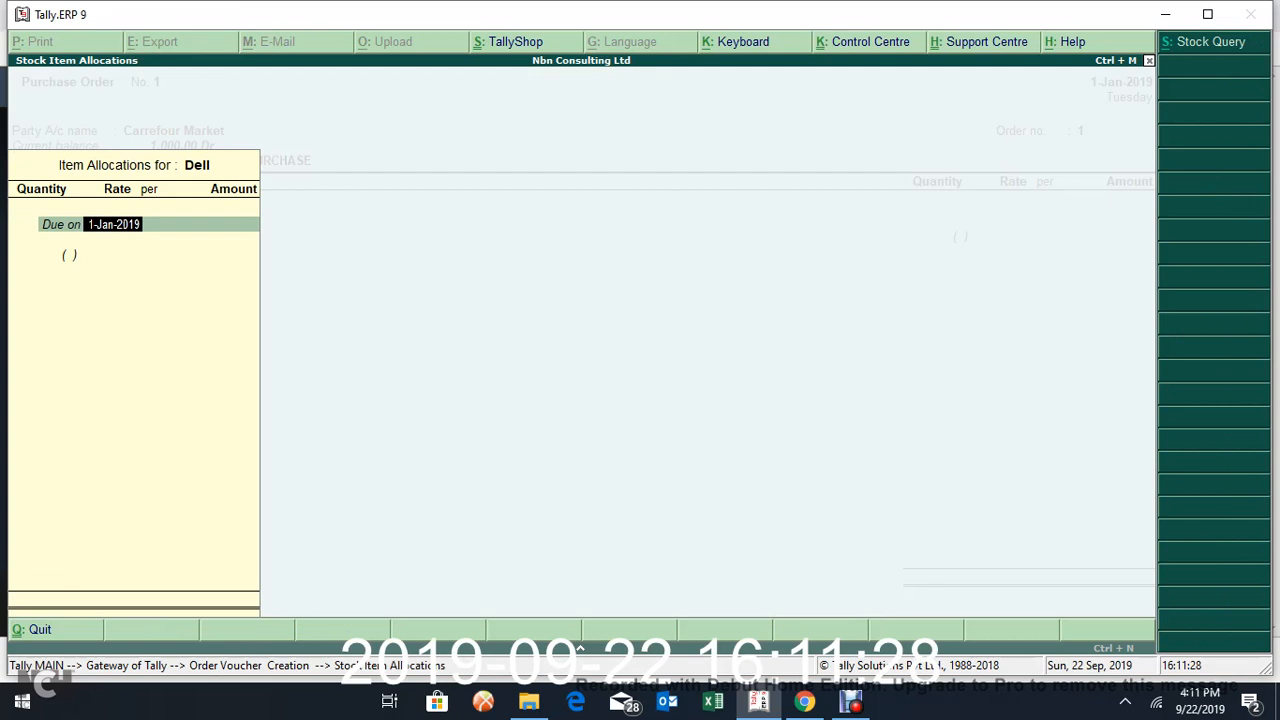
Step: Keep the due date 1-Jan-2019 and allocate 100 NOS of Dell at the rate of 1,000.00 per NOS
key("Return")
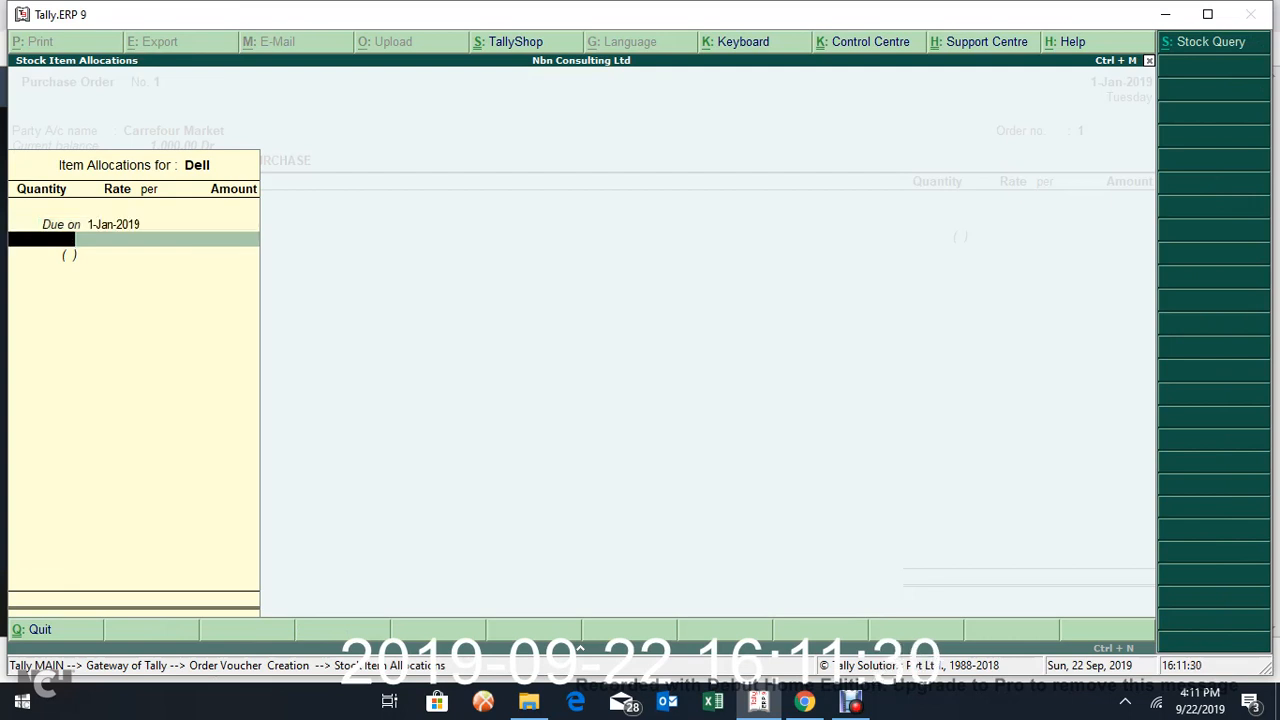
type("1")
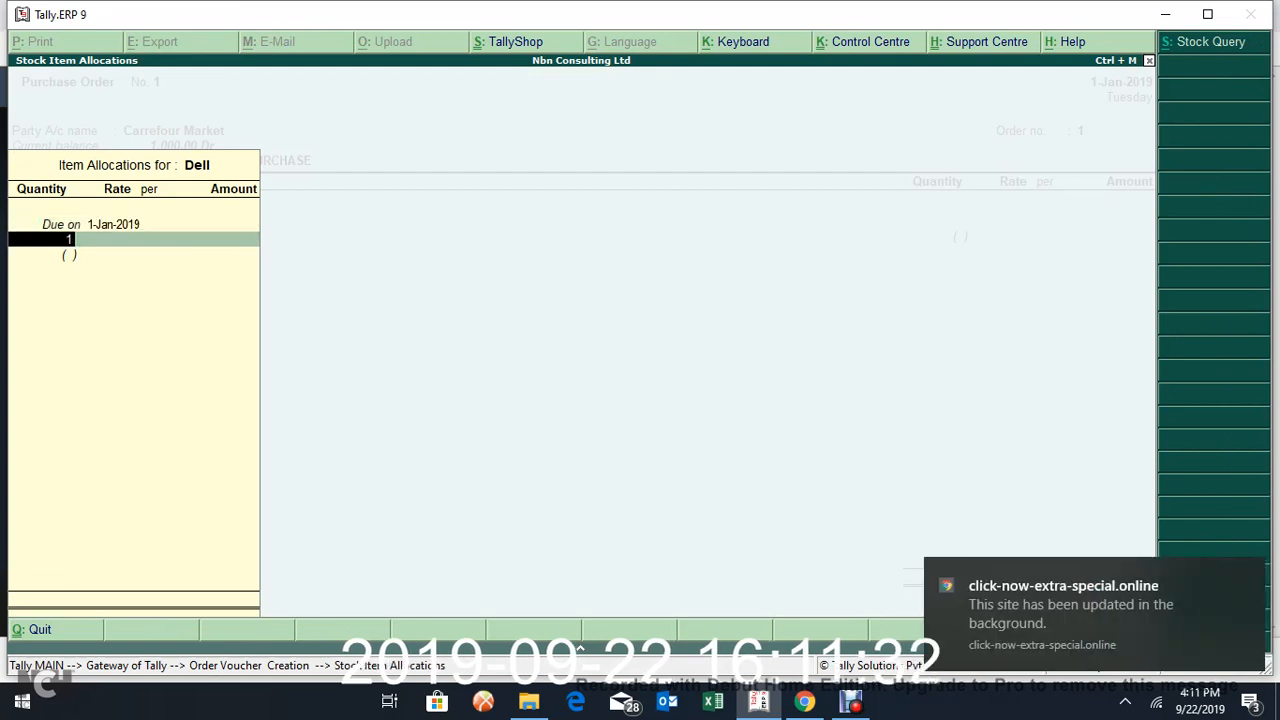
type("00")
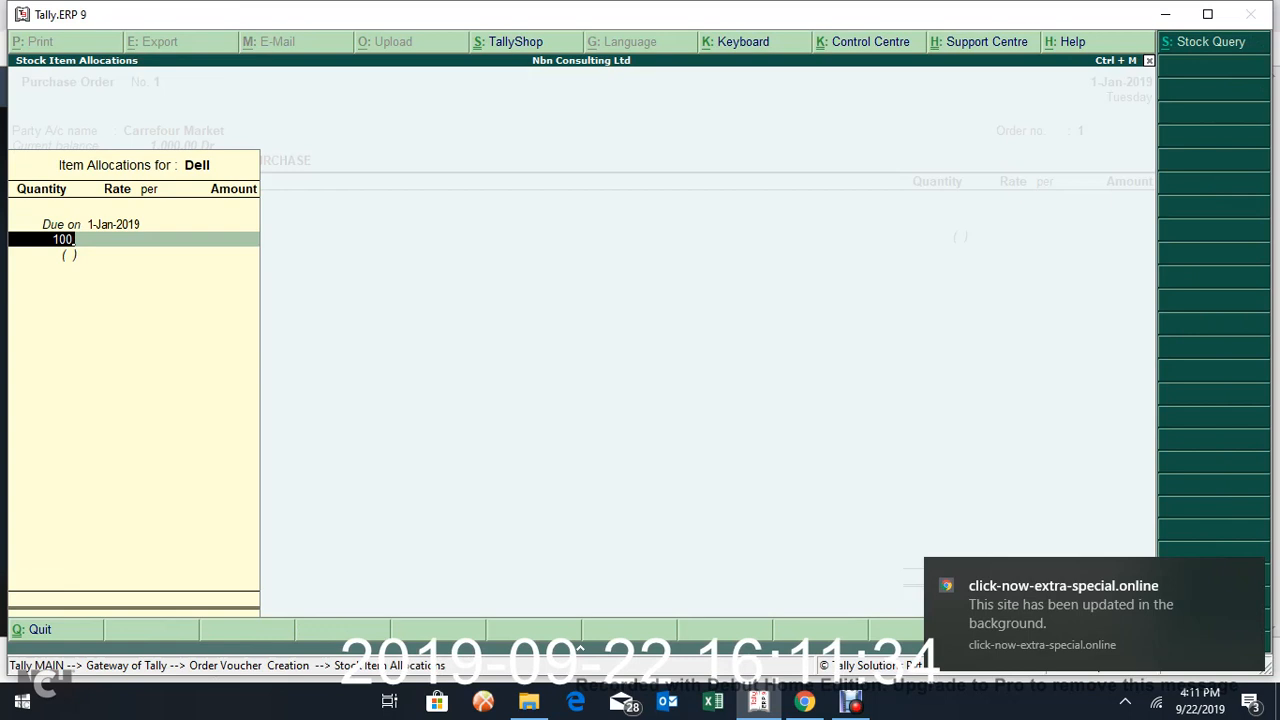
key("Return")
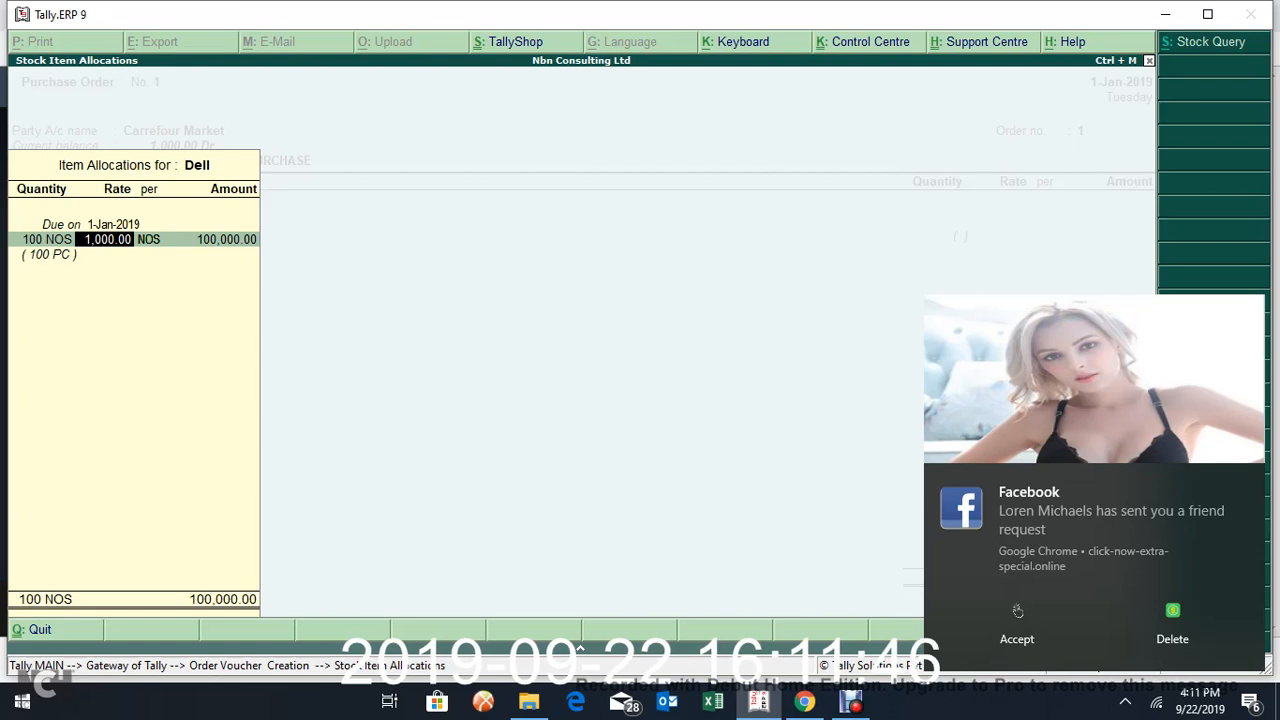
key("Return")
key("Return")
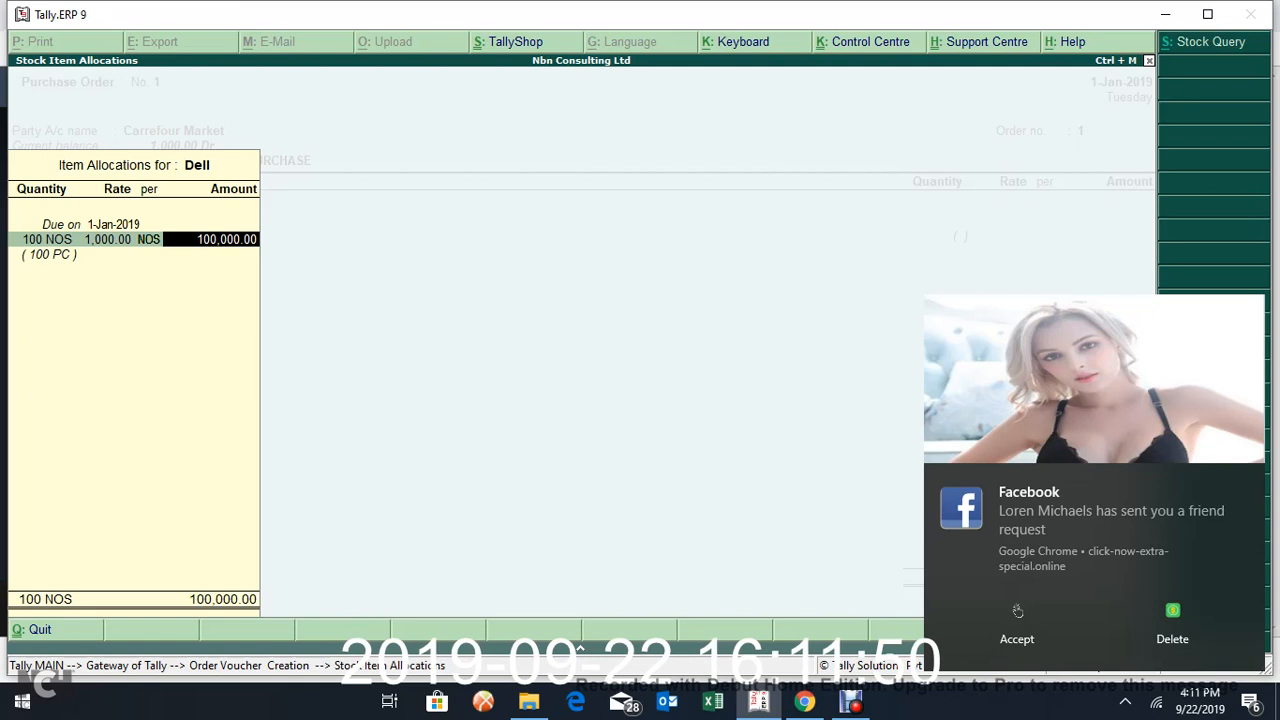
key("Return")
key("Return")
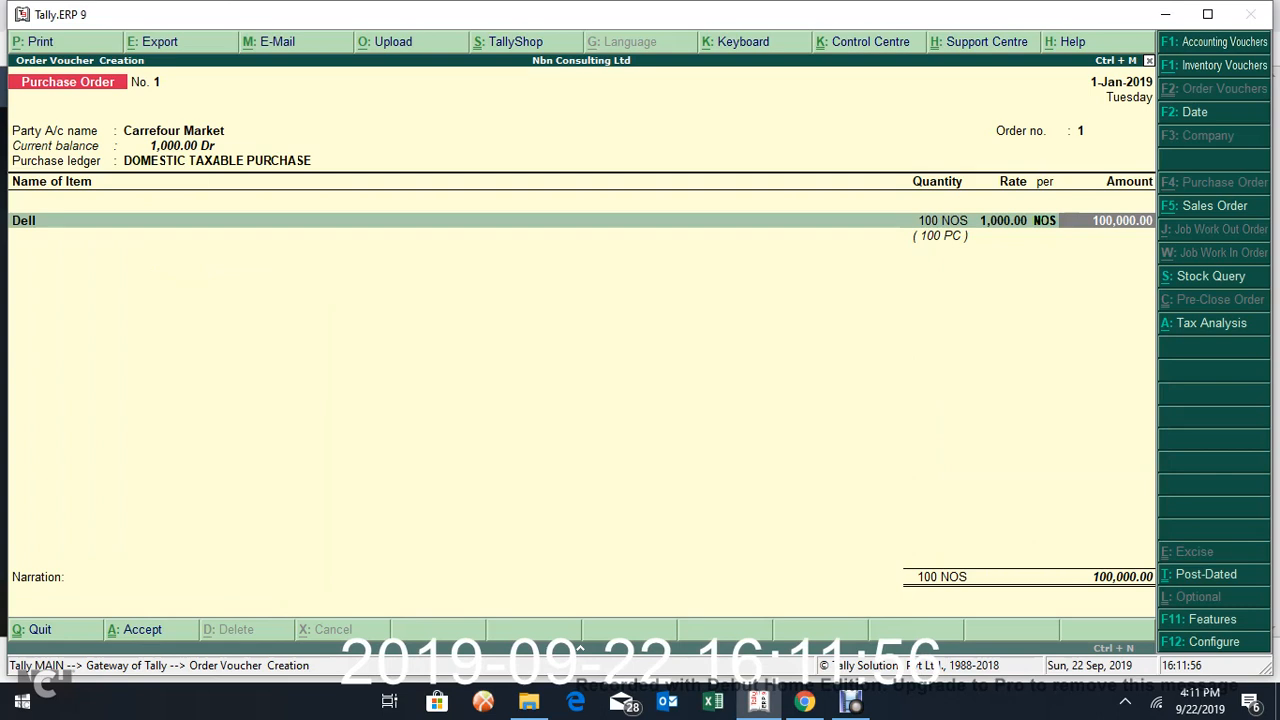
key("Return")
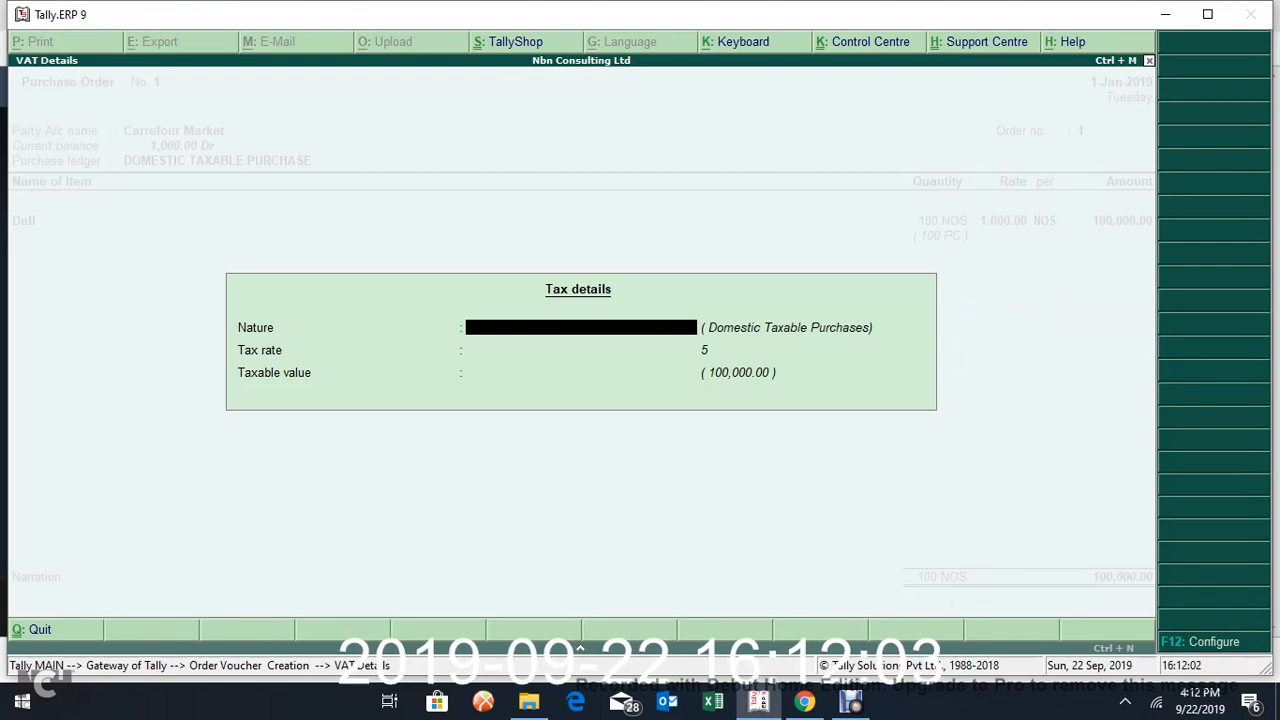
key("Escape")
key("Return")
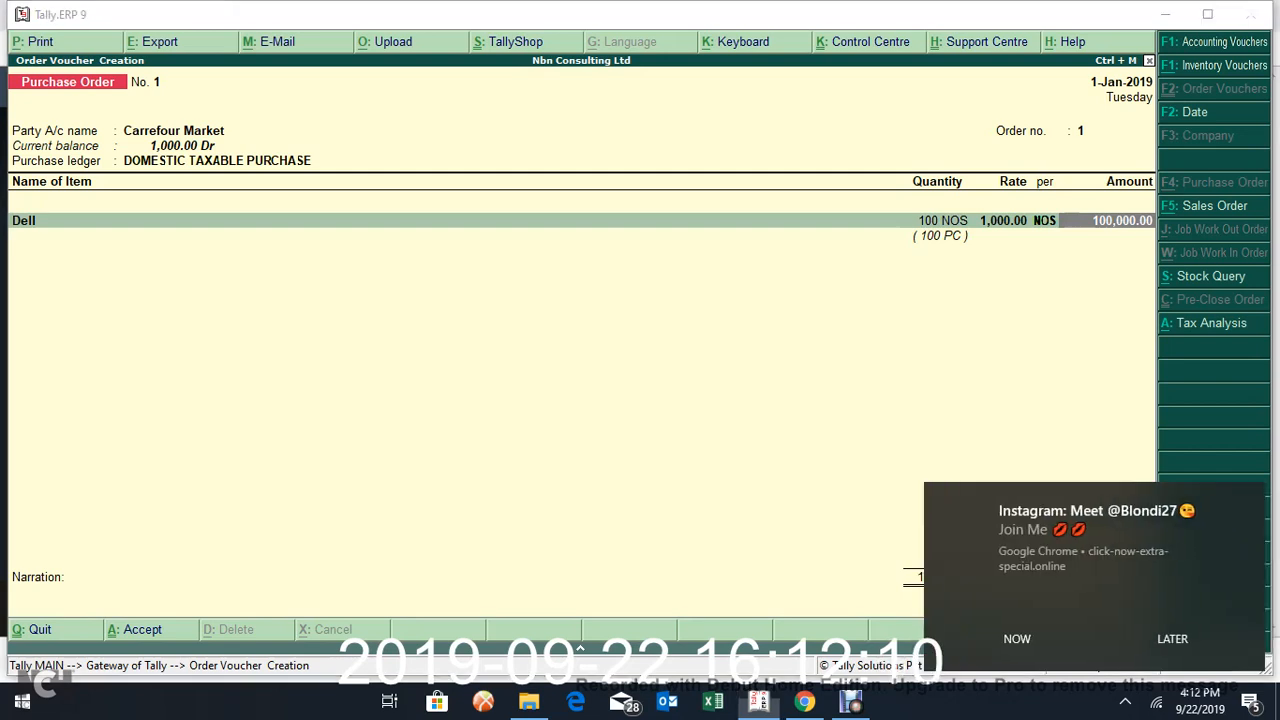
key("super+a")
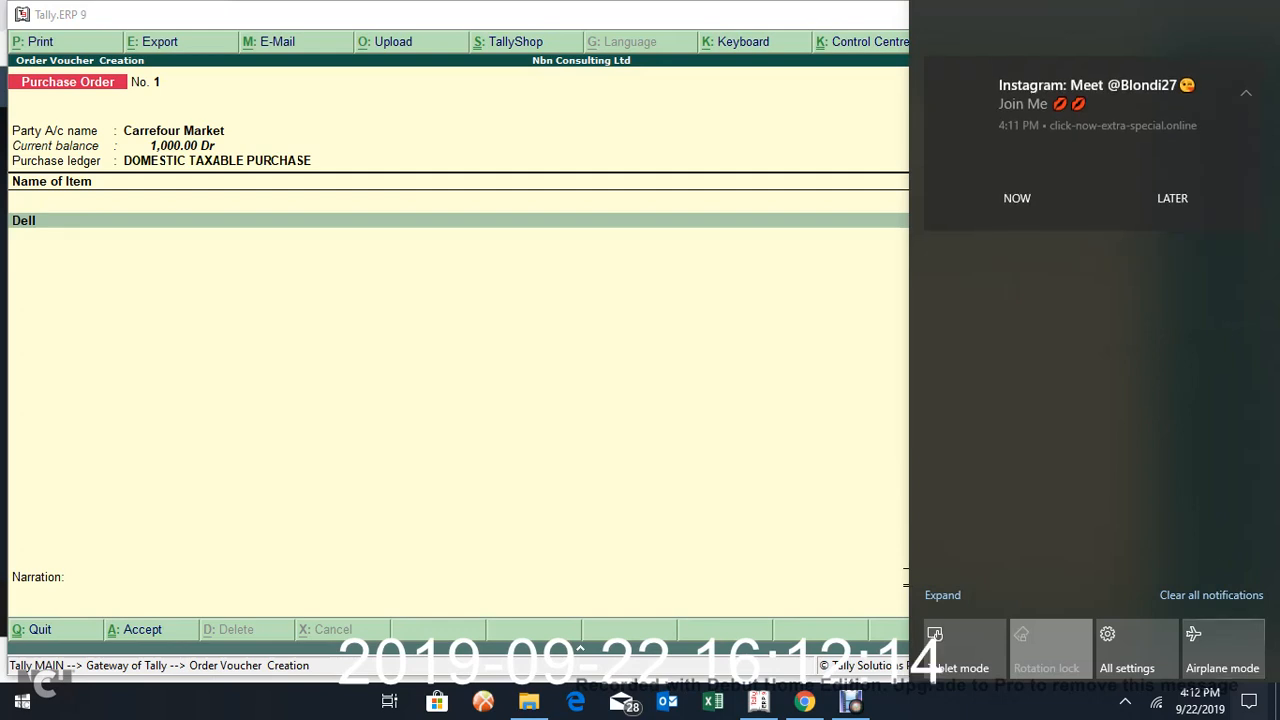
left_click(1172, 198)
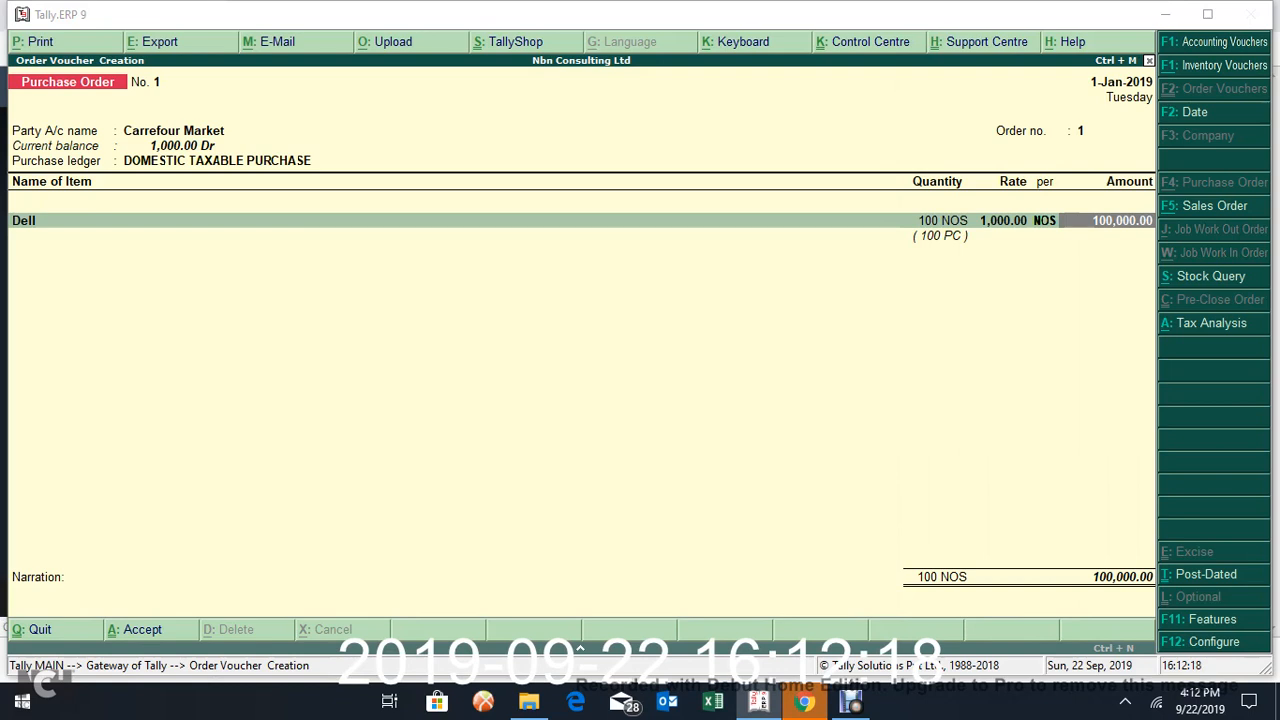
Step: Review the purchase order configuration, including its statutory options, leaving all settings as they are
key("F12")
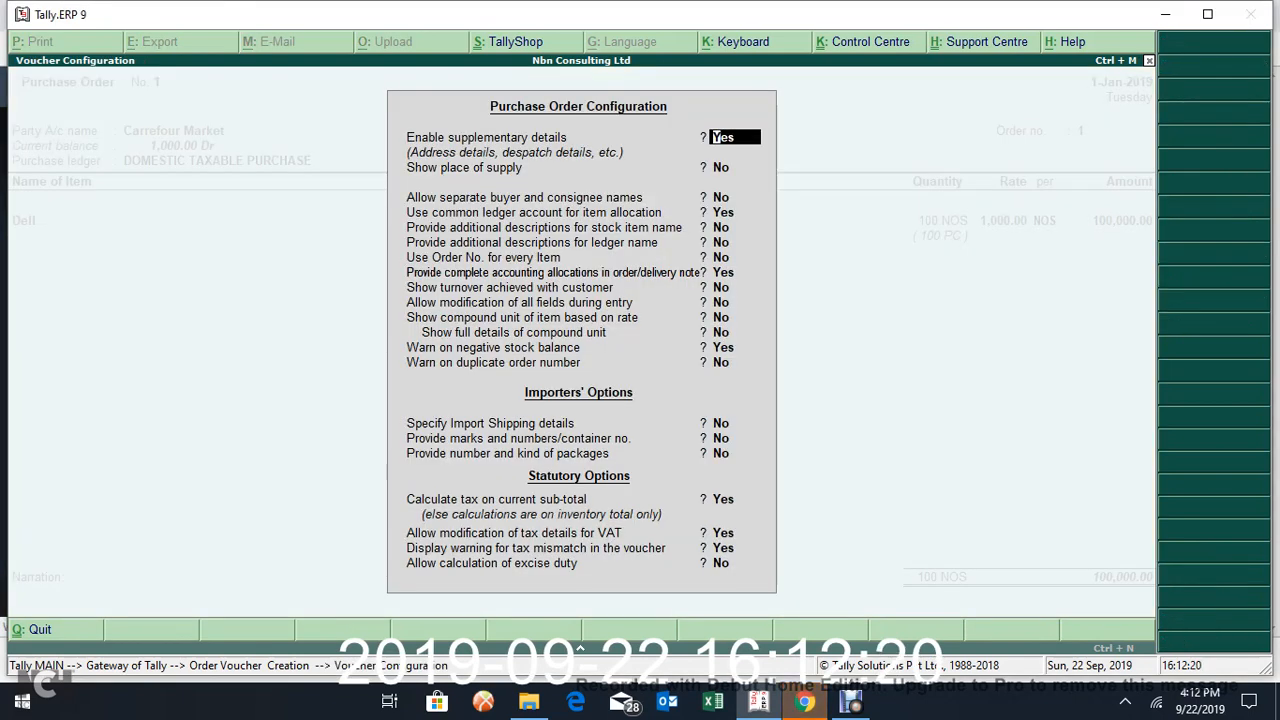
key("super+a")
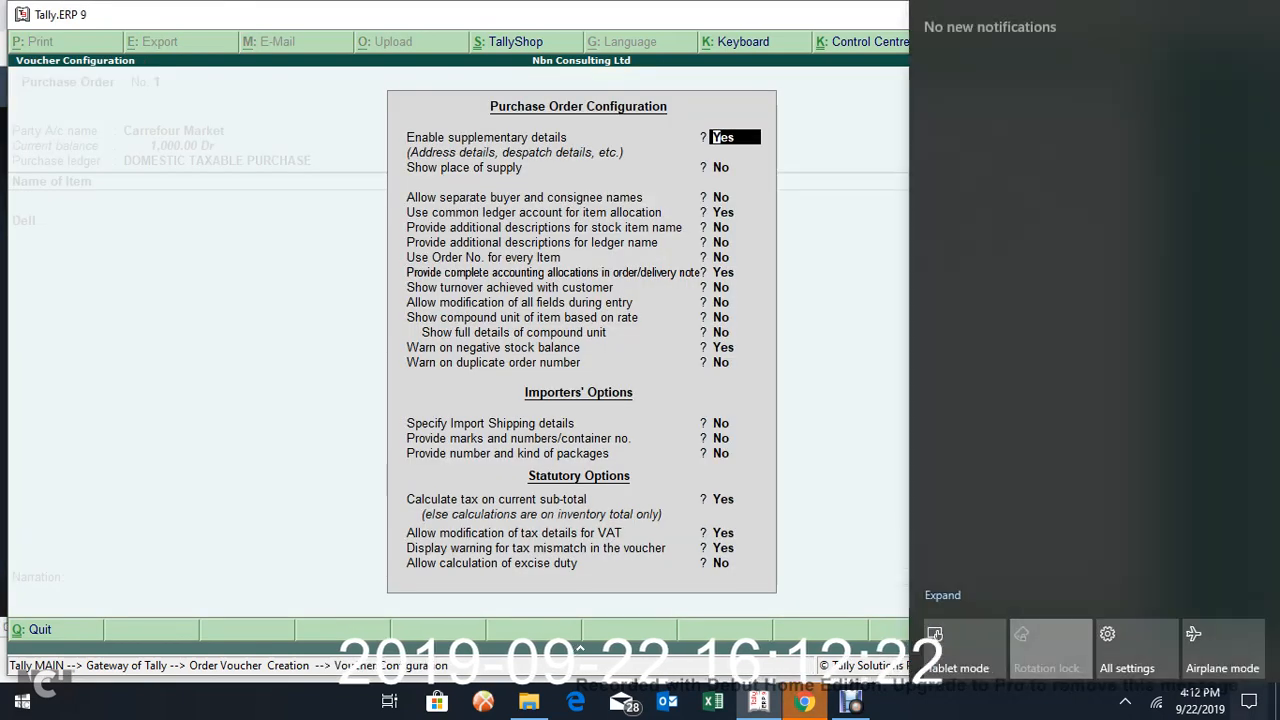
left_click(1249, 702)
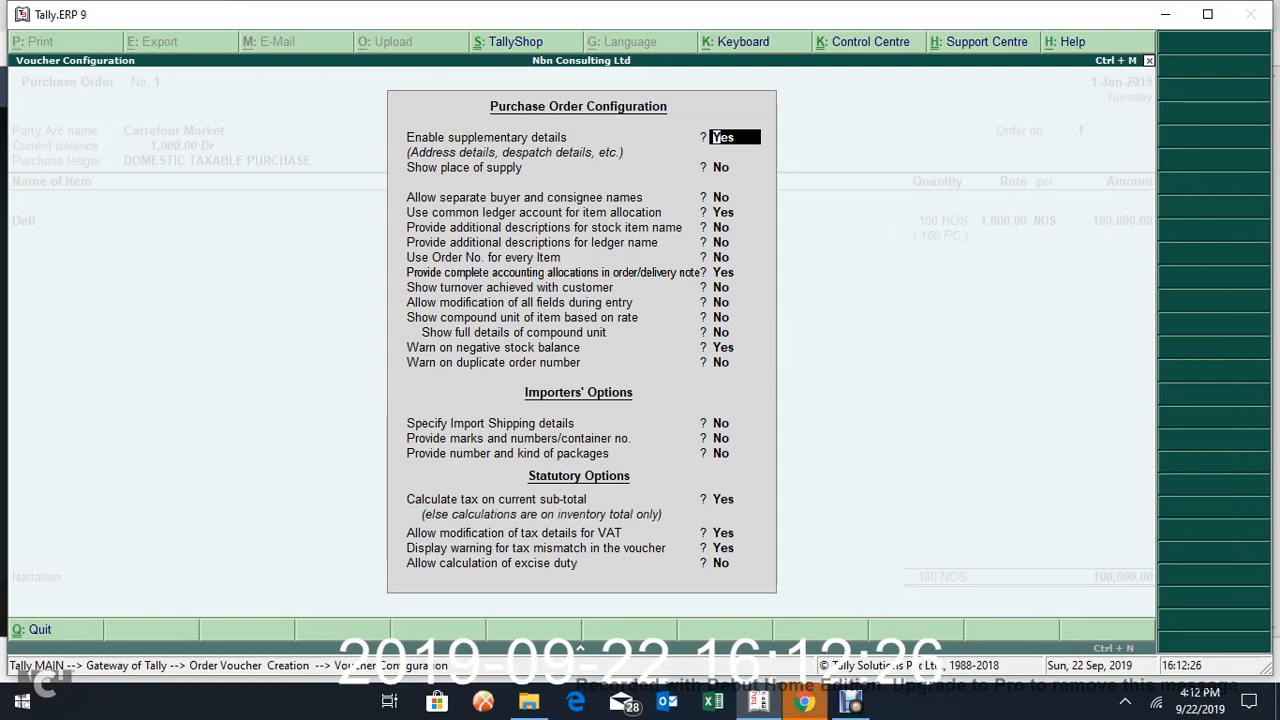
key("Escape")
Step: Open the Dell line's VAT details and keep Yes for overriding nature of transaction, taxable value and tax rate
key("Return")
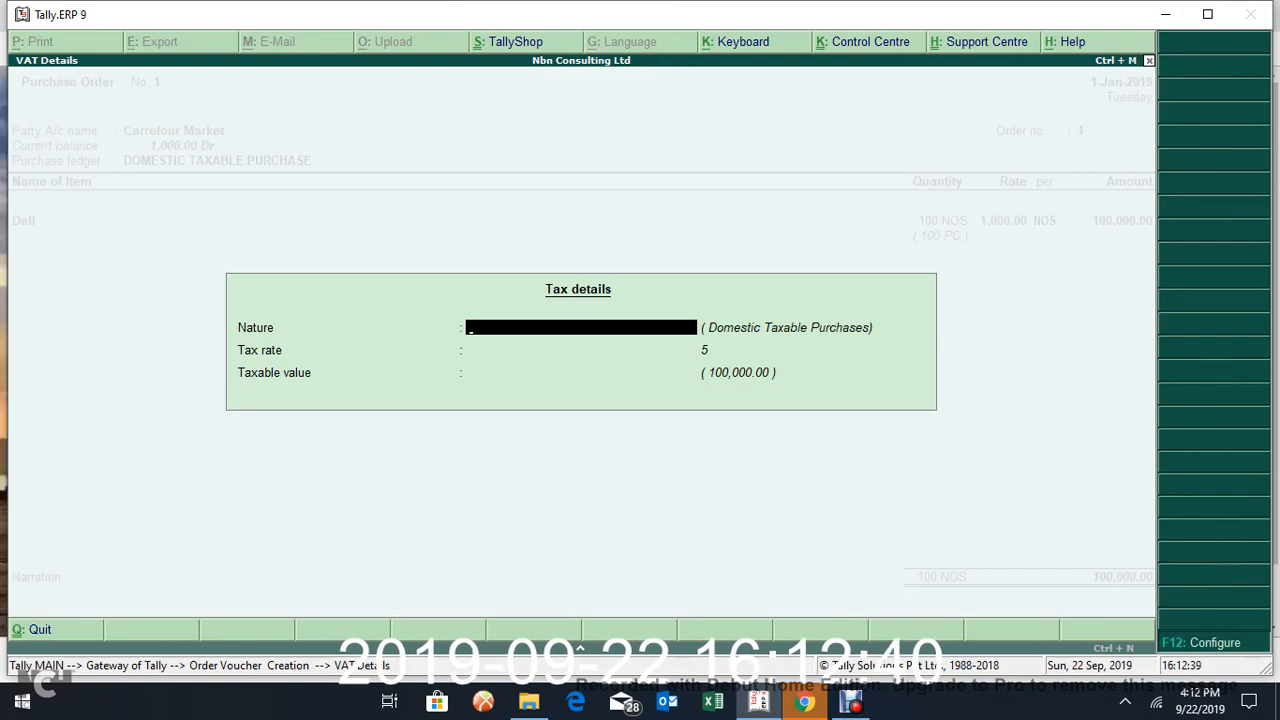
key("F12")
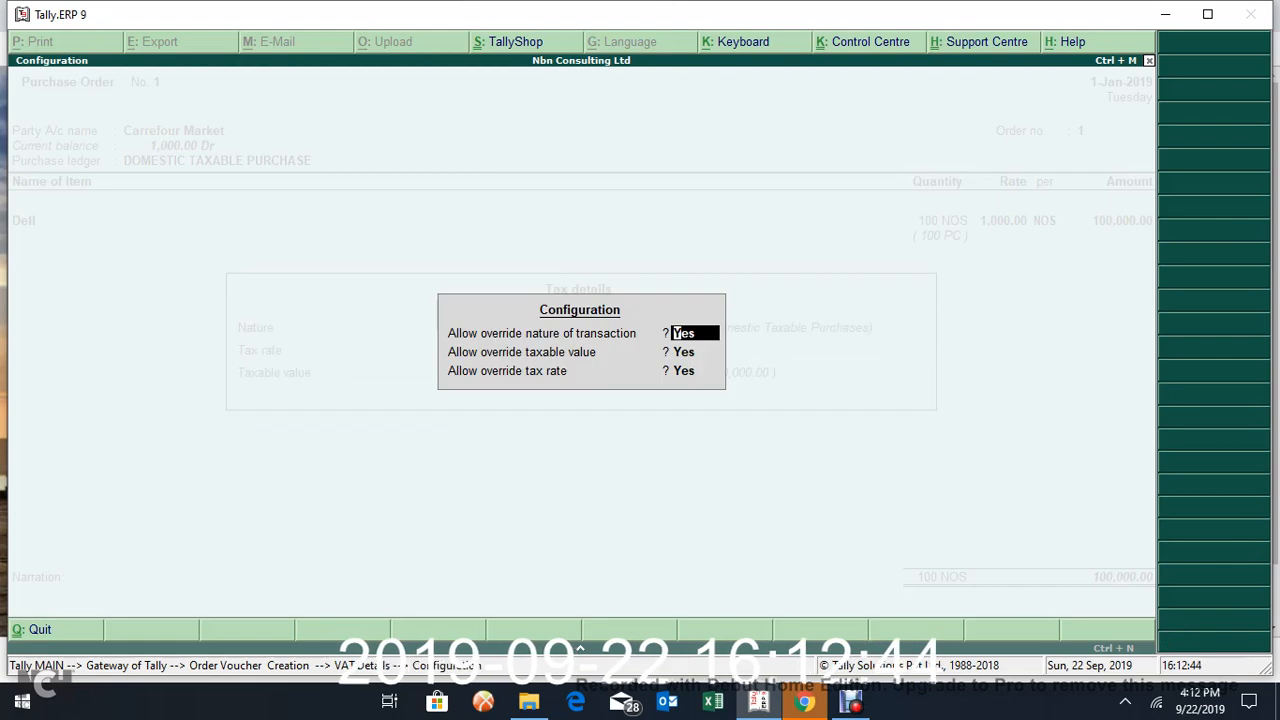
key("Return")
key("Return")
key("Return")
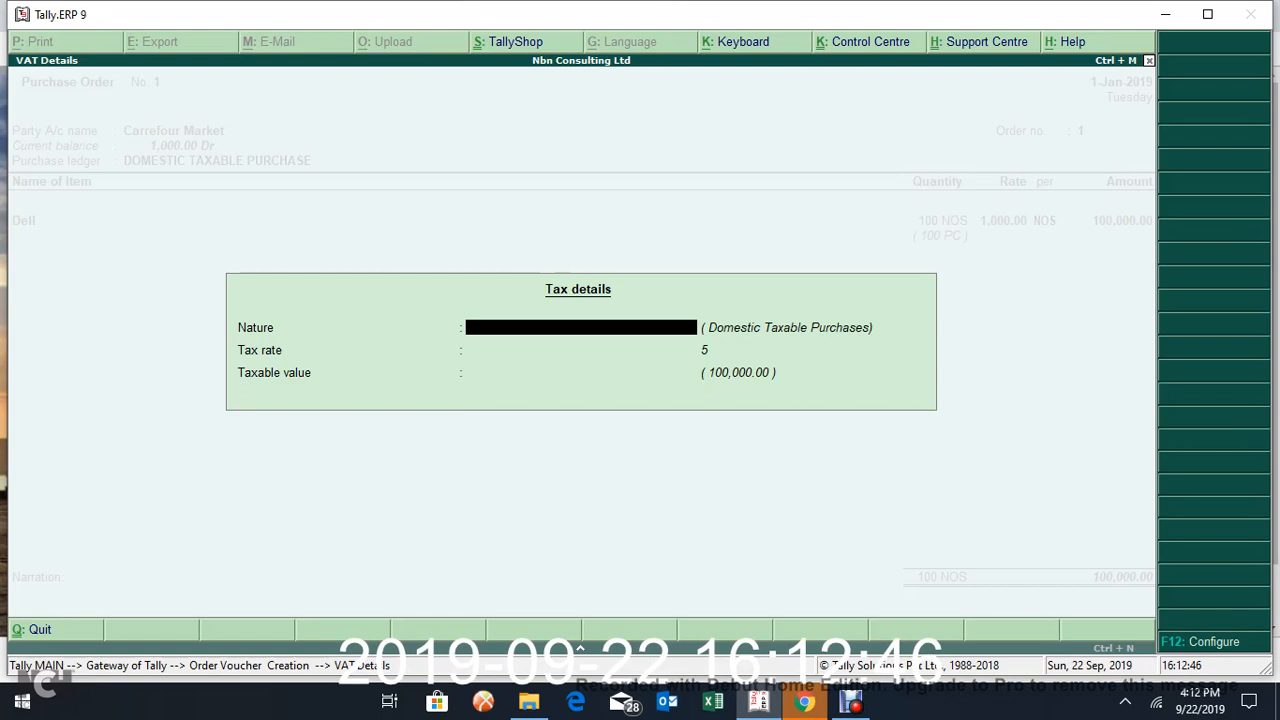
Step: Fill in the tax details with nature Domestic Taxable Purchases, tax rate 5 % and taxable value 100000
type("DOM")
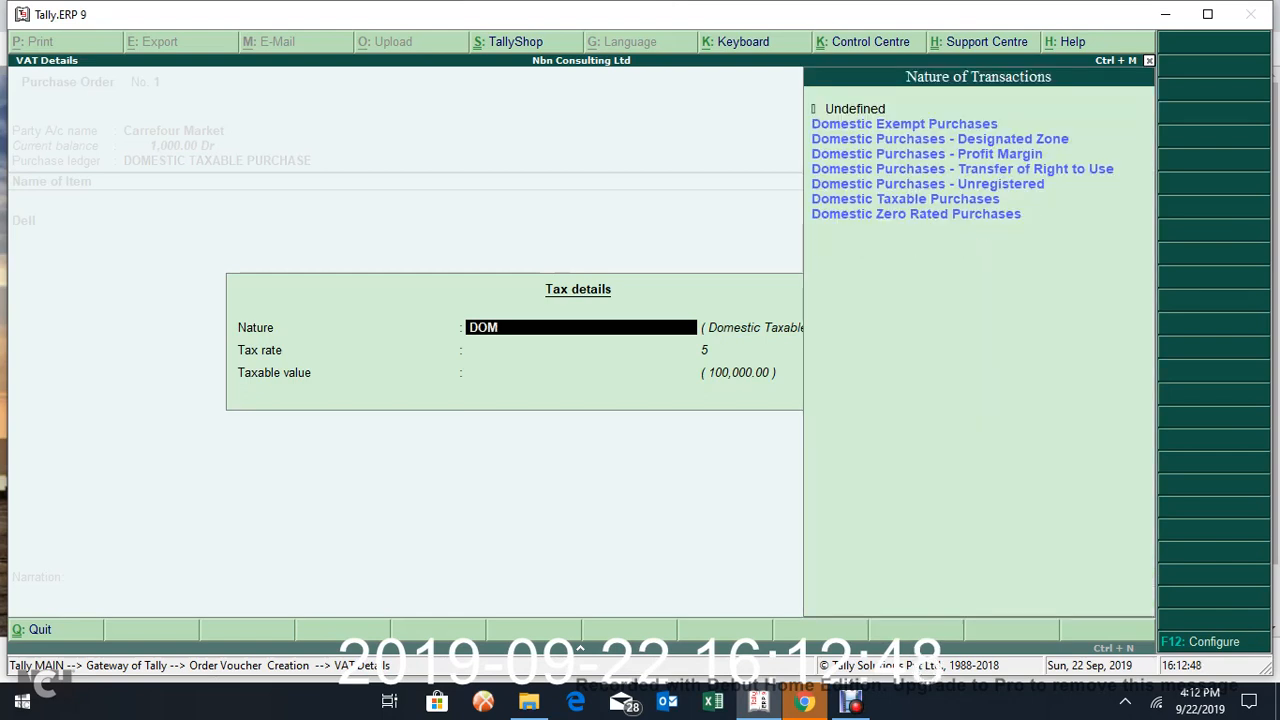
key("Down")
key("Down")
key("Down")
key("Down")
key("Down")
key("Down")
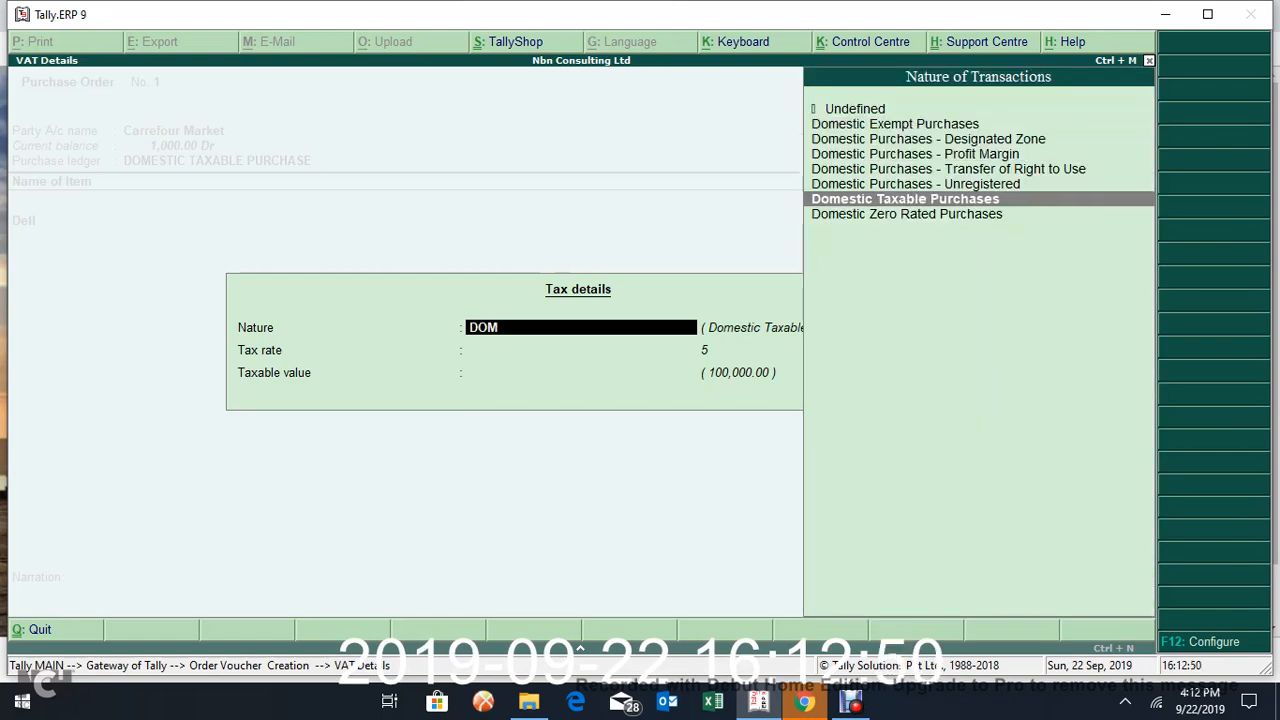
key("Return")
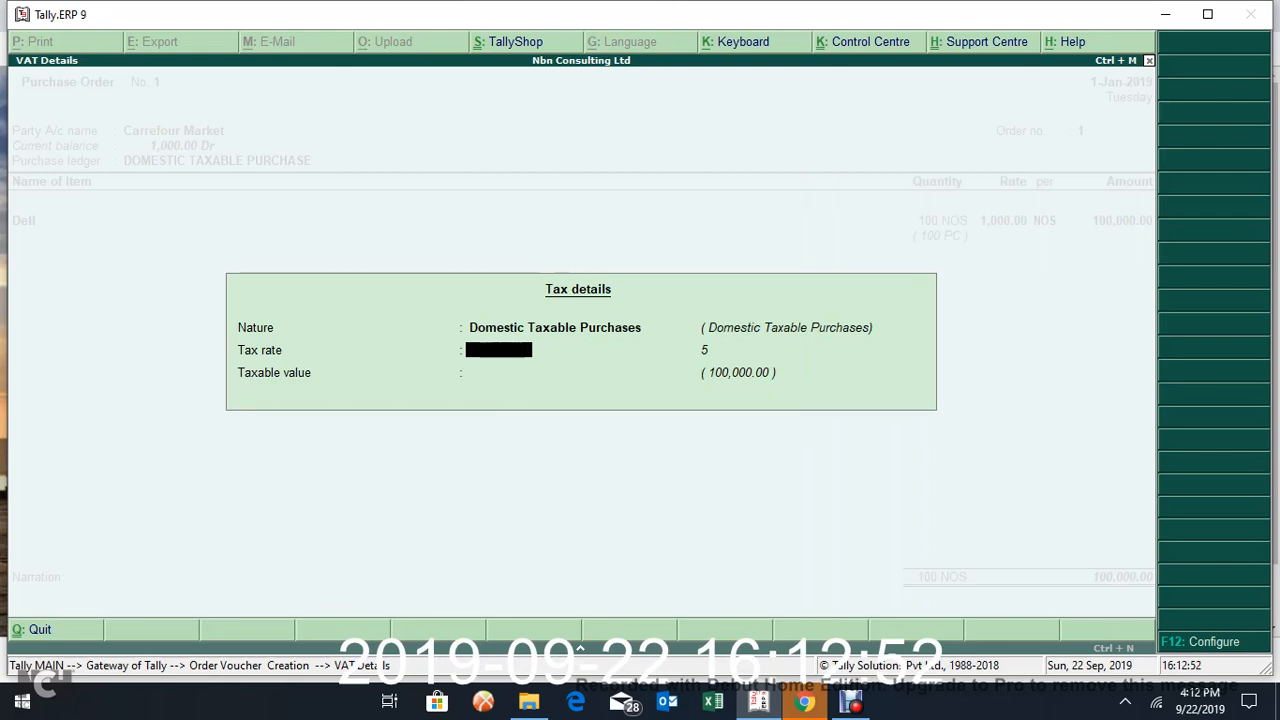
key("Return")
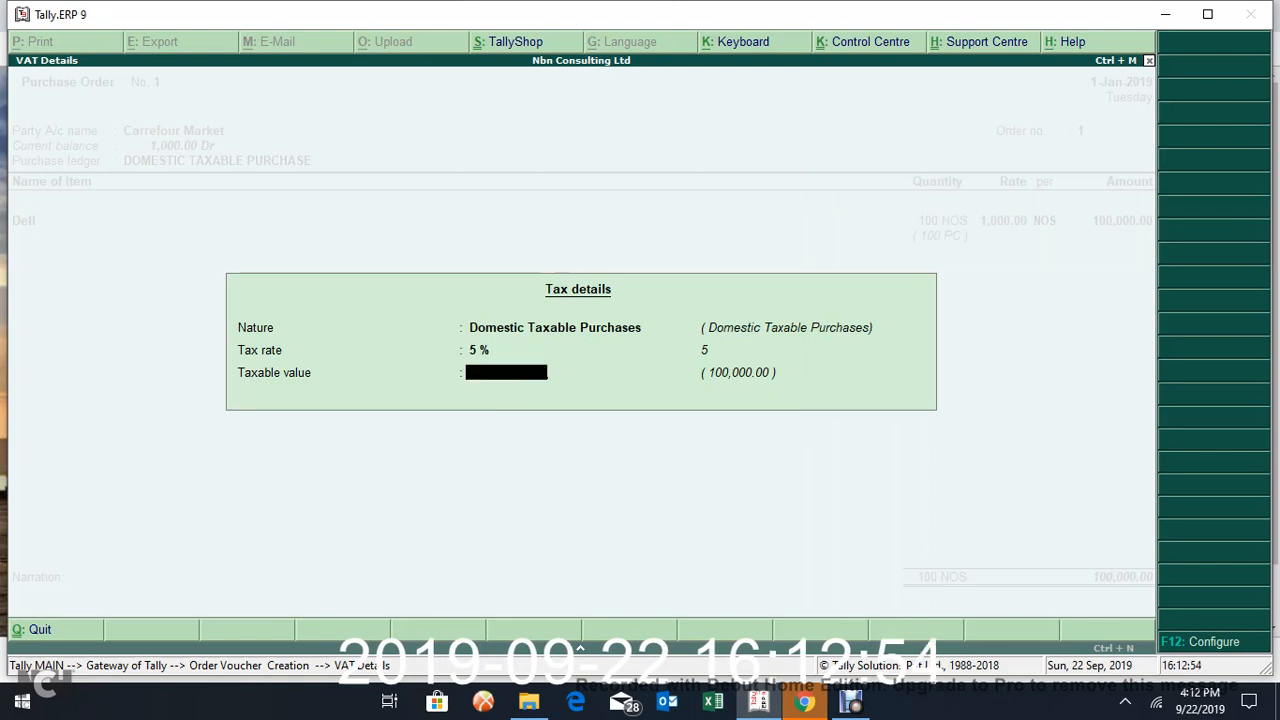
type("100000")
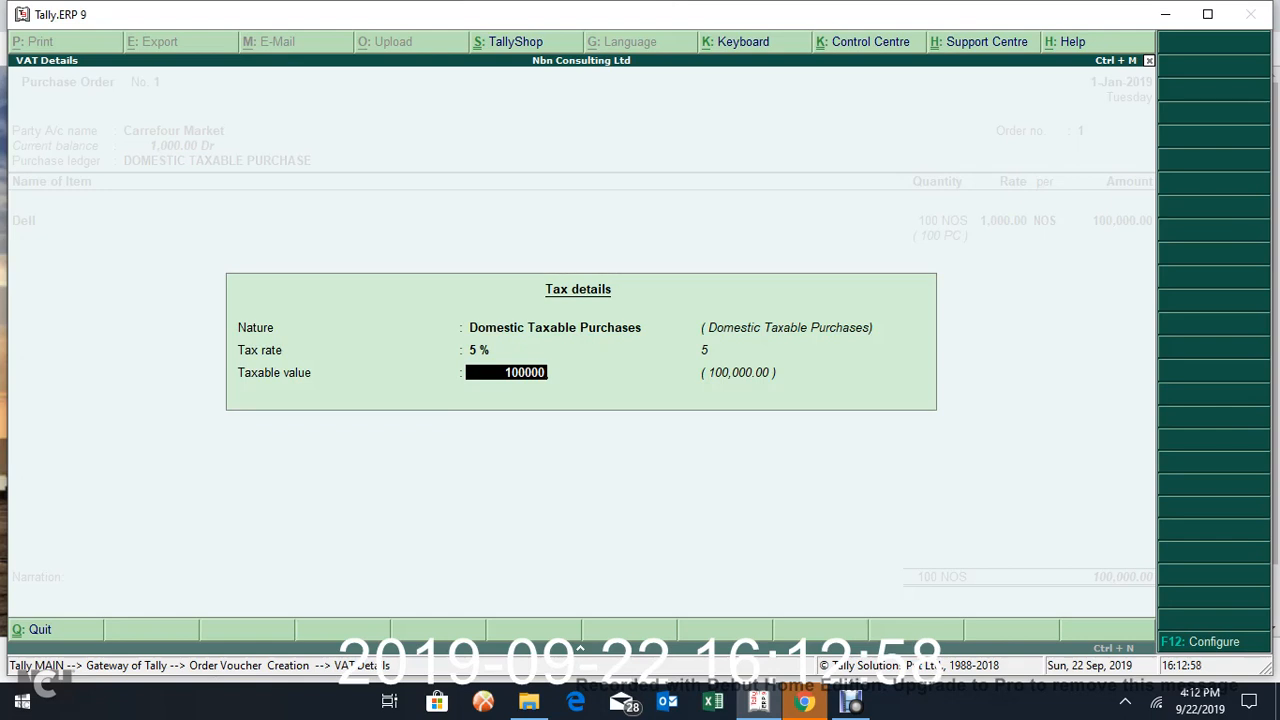
Step: Accept the Dell line's tax details and end the item list with Dell as the only stock item
key("Return")
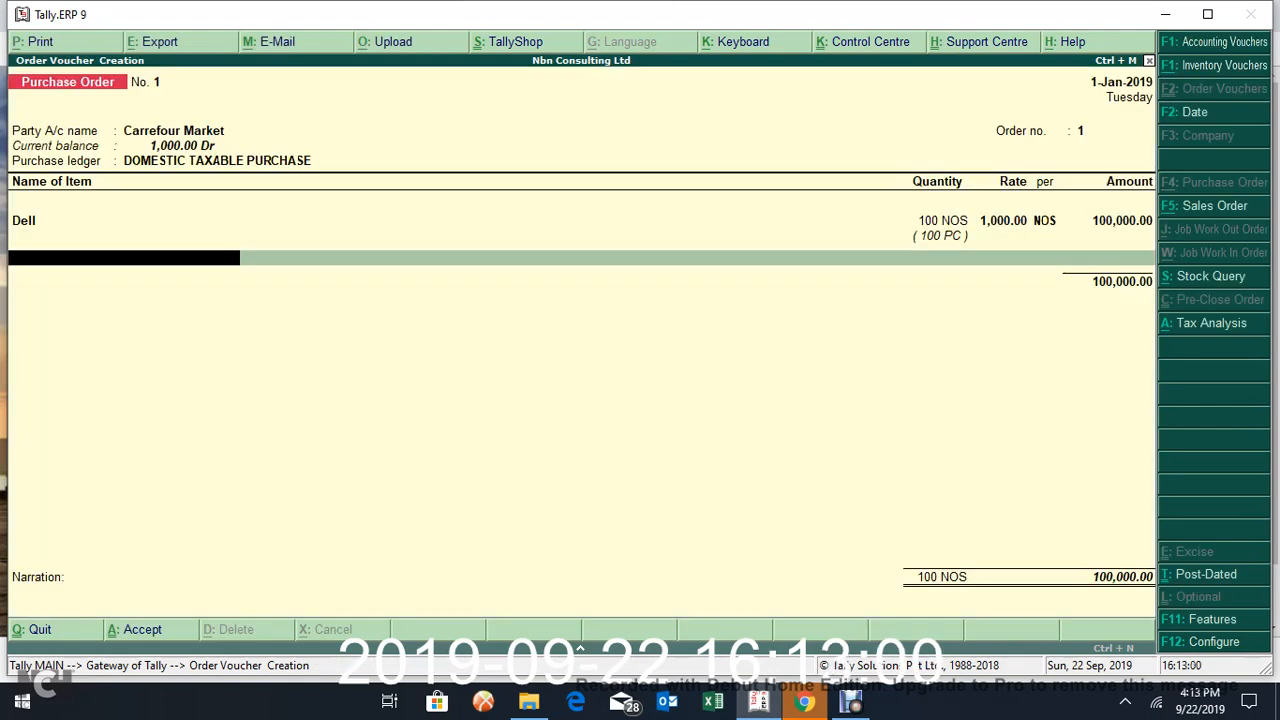
type("L")
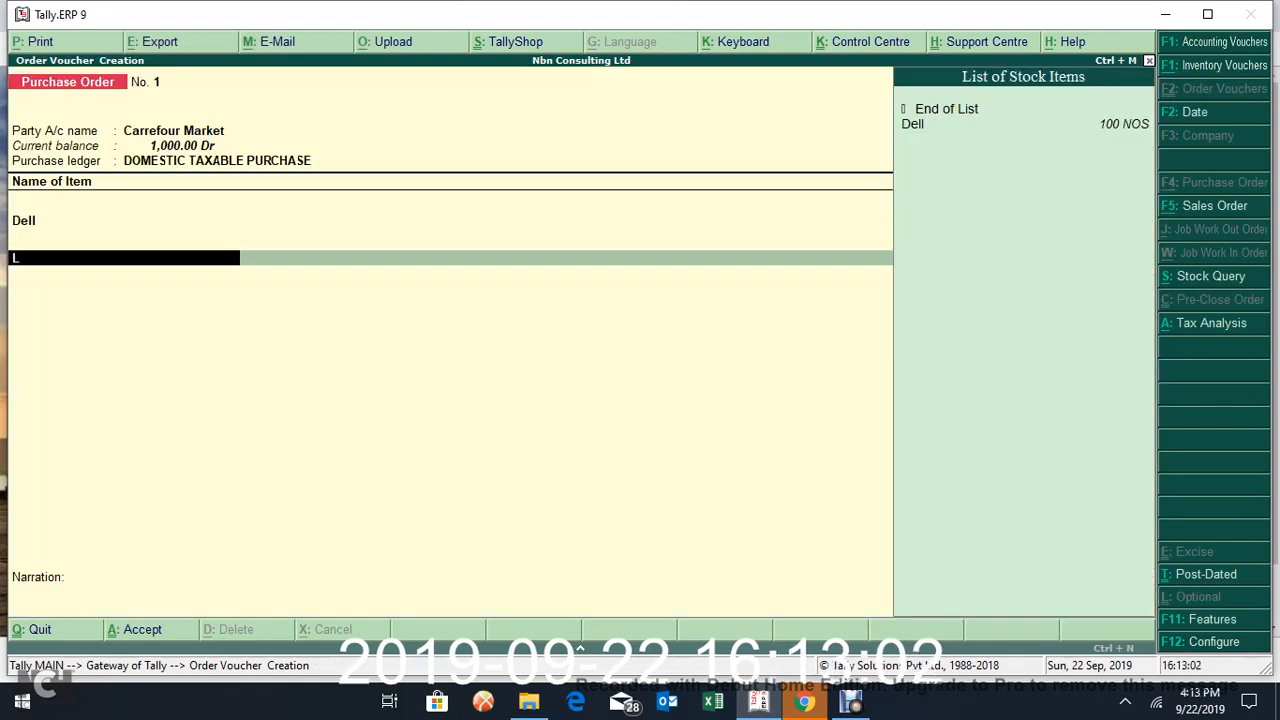
key("BackSpace")
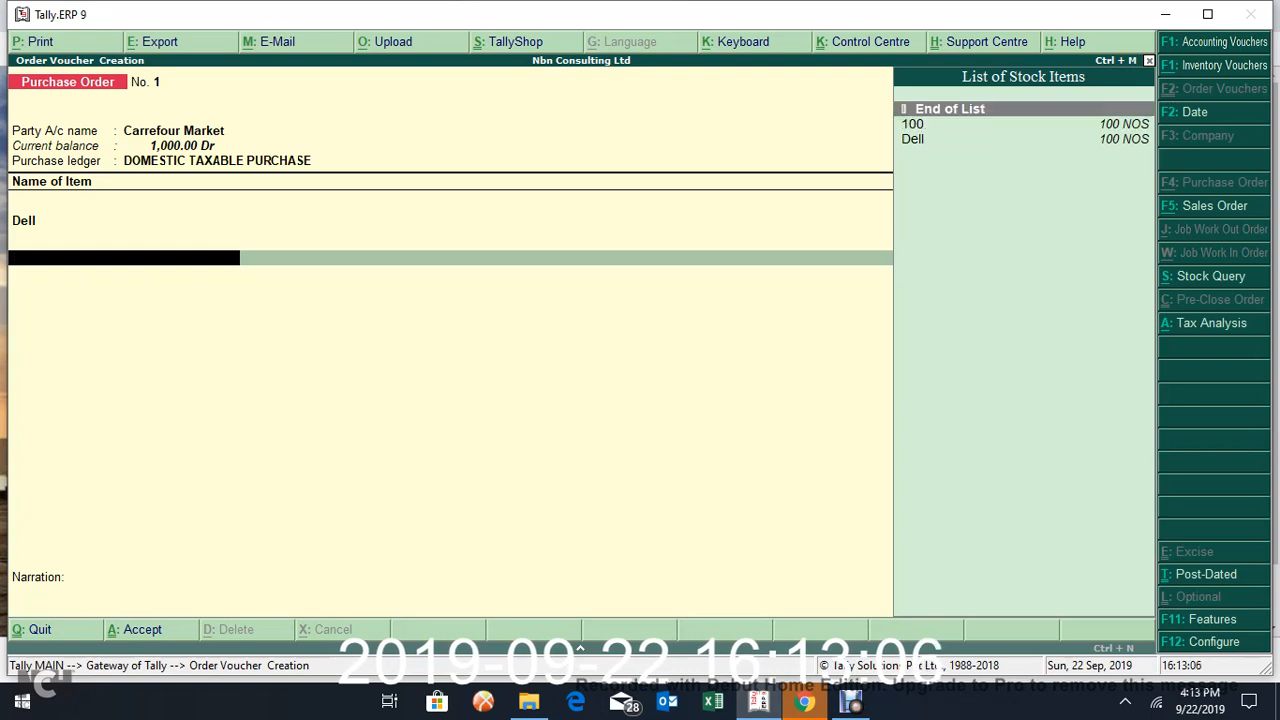
key("Return")
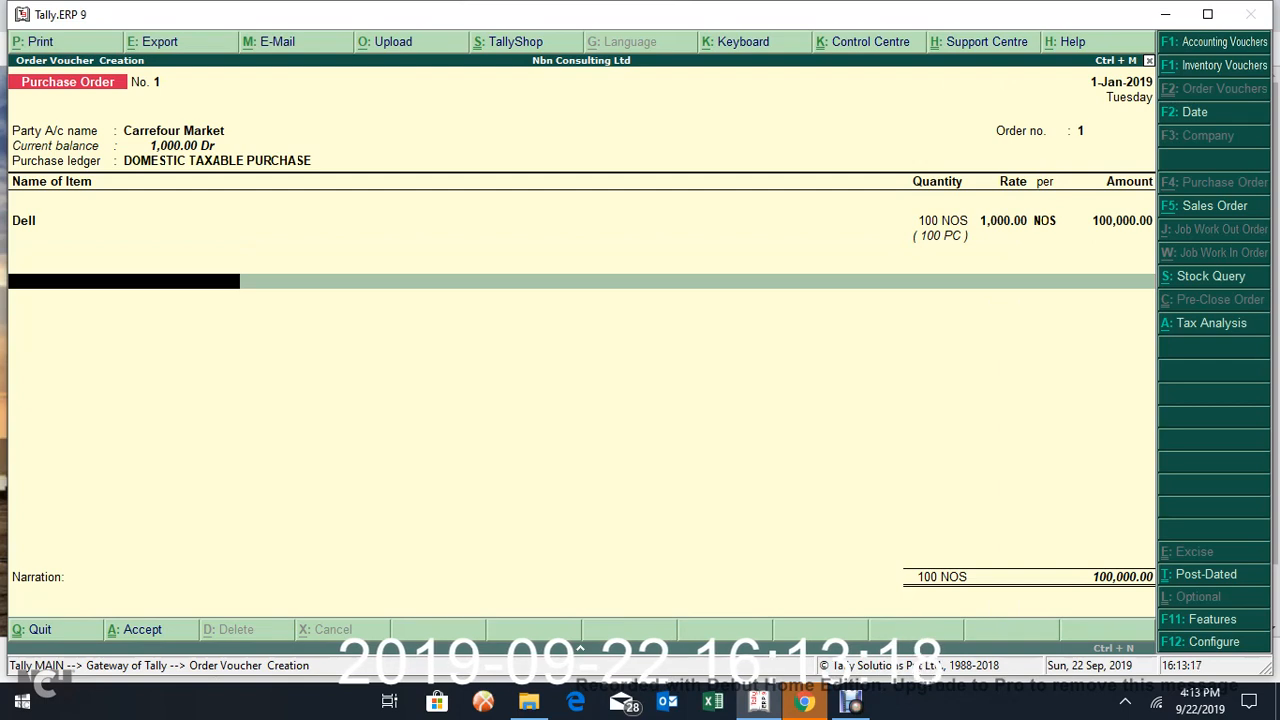
Step: Start a new ledger named INPUT VAT from the purchase order and place it under Duties & Taxes
key("alt+c")
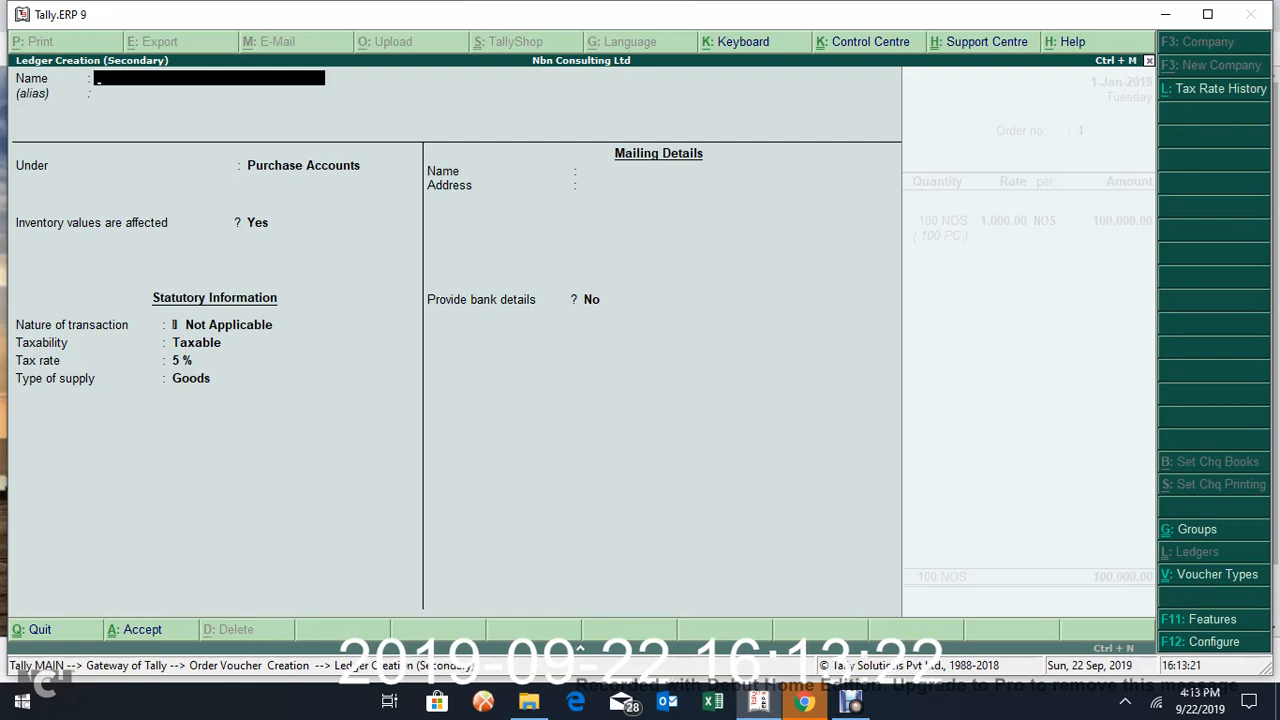
type("INPU")
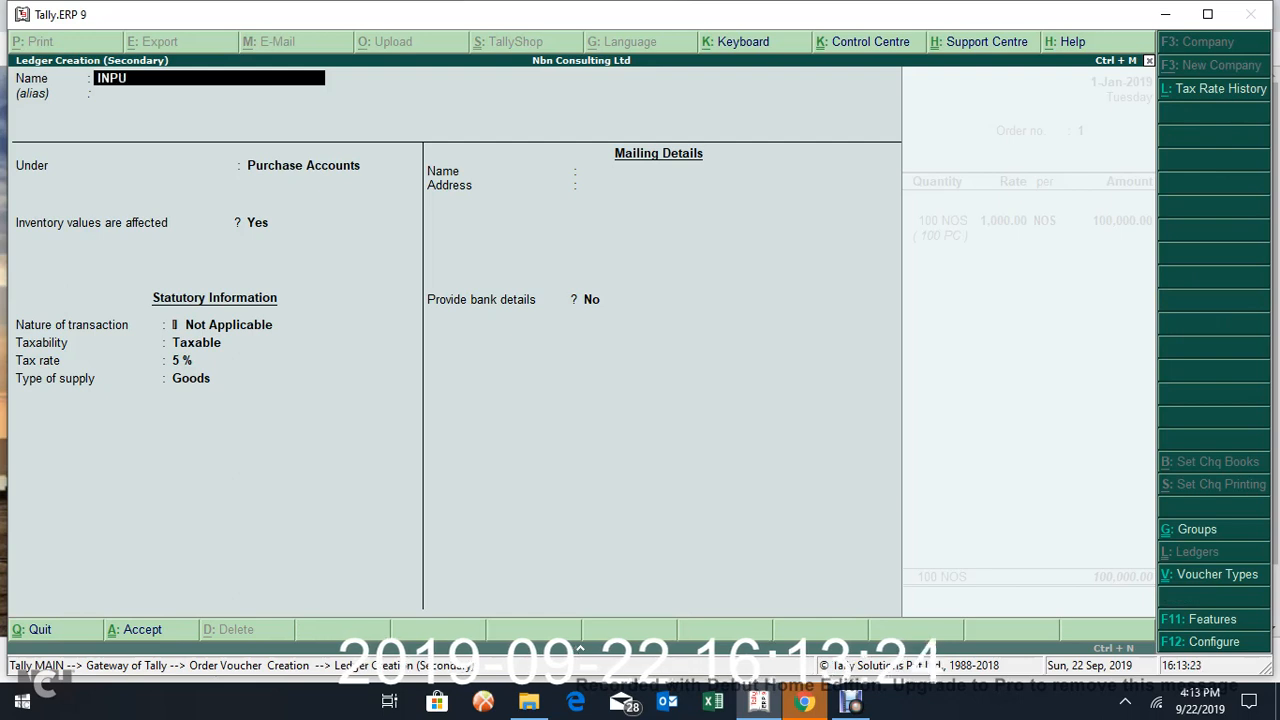
type("T VAT")
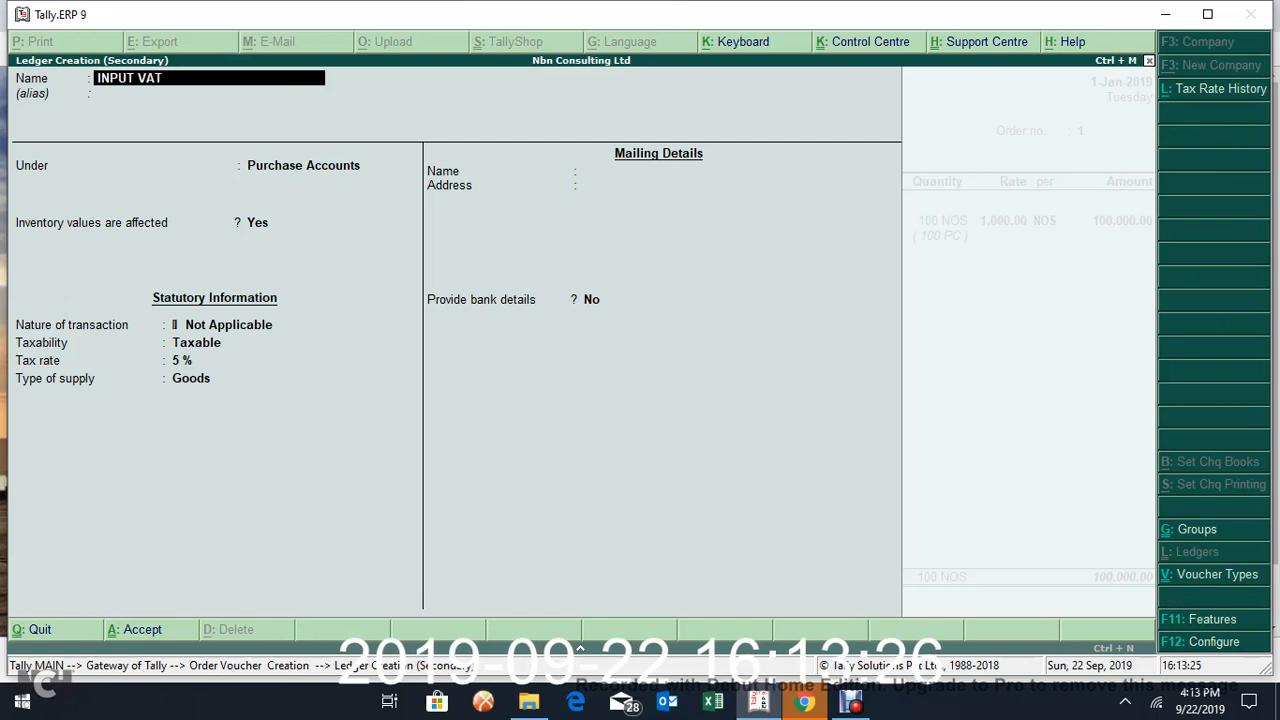
key("Return")
key("Return")
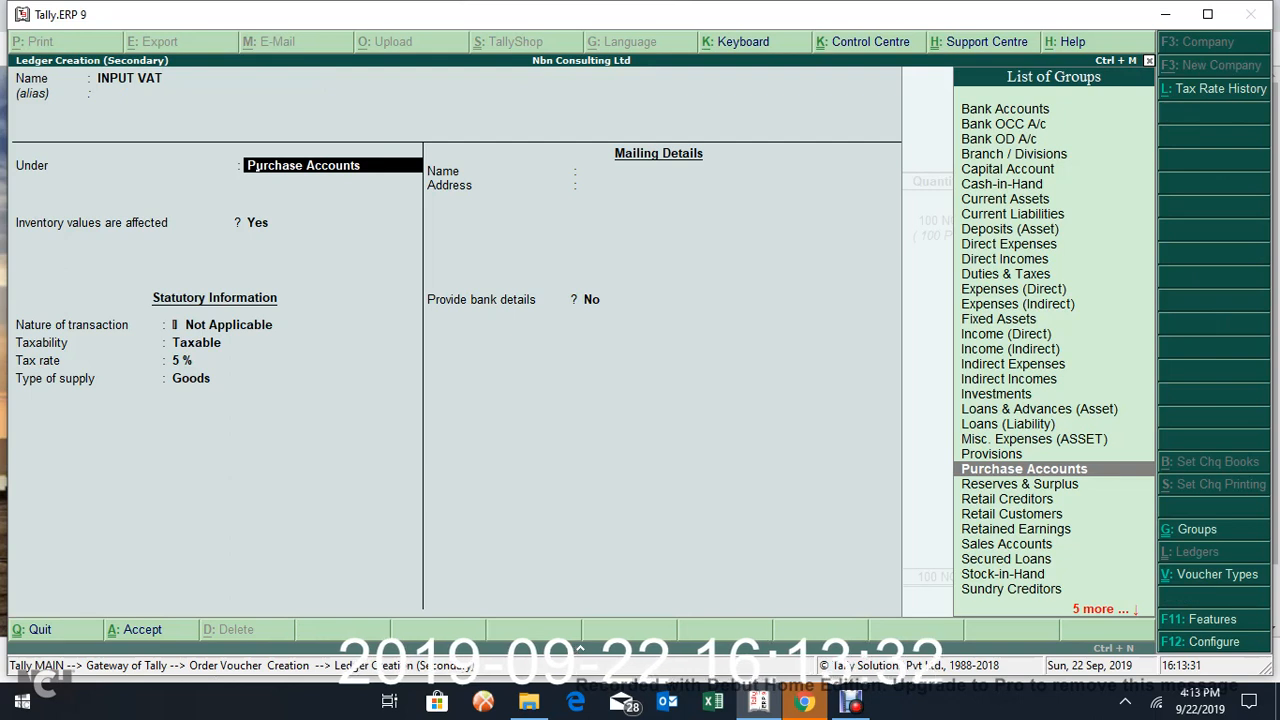
type("DUTI")
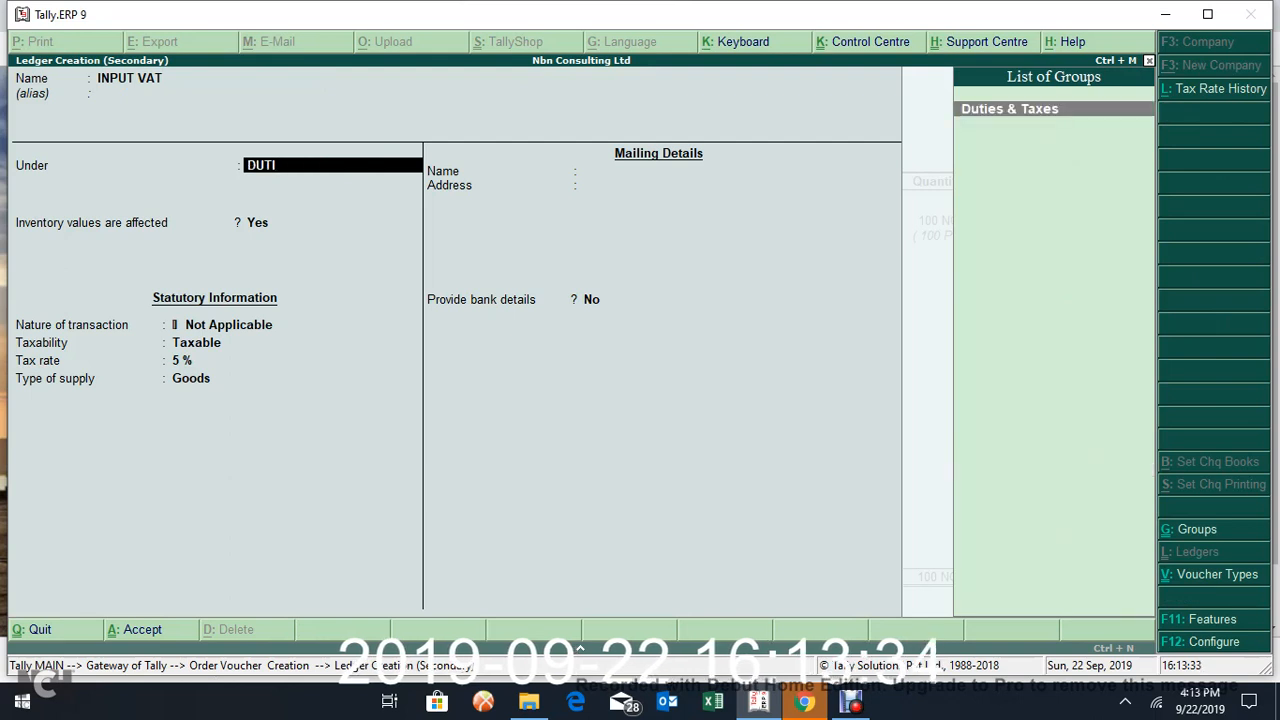
key("Return")
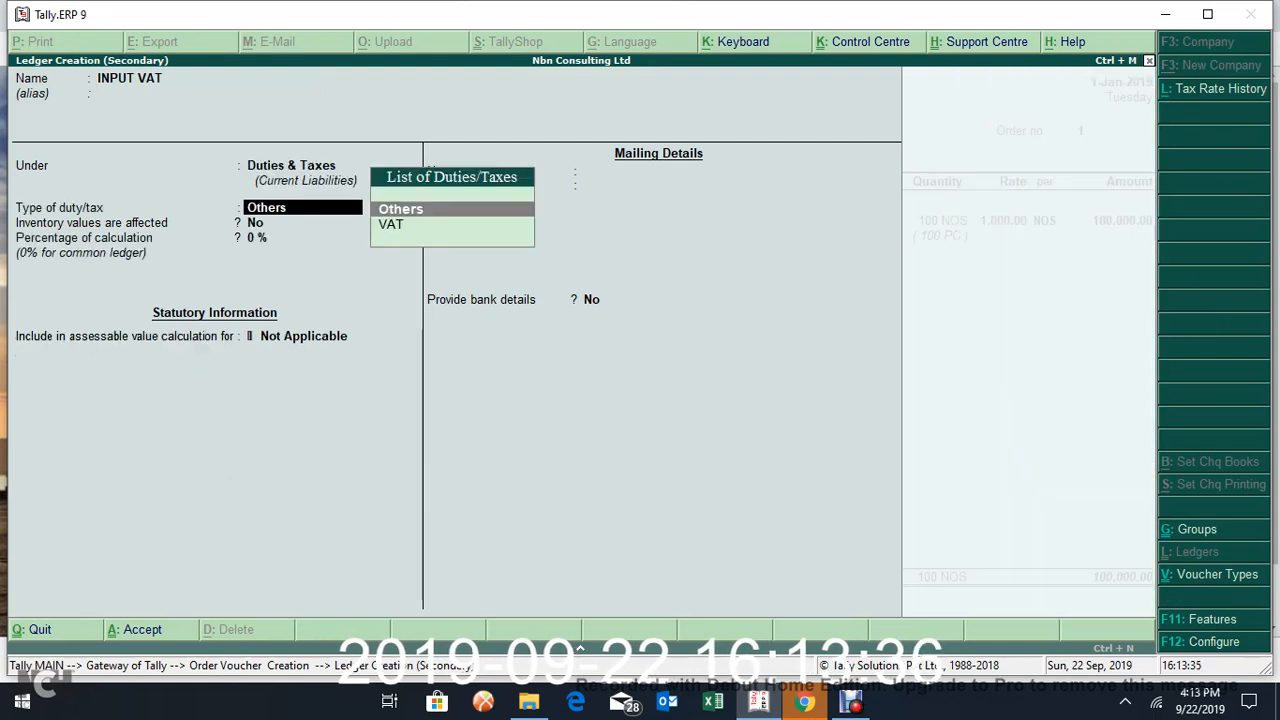
Step: Keep Others as the duty type, set the percentage of calculation to 5 %, and keep On Total Sales without rounding
key("Return")
key("Return")
type("5")
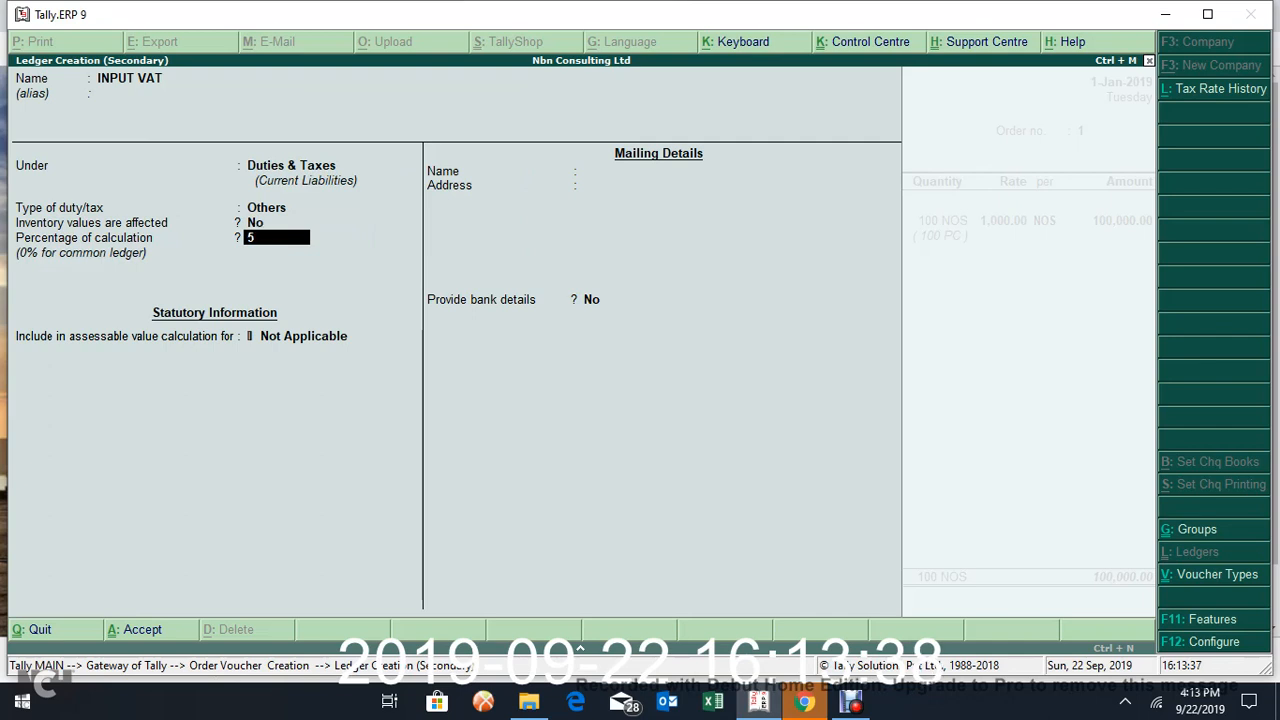
key("Return")
key("Return")
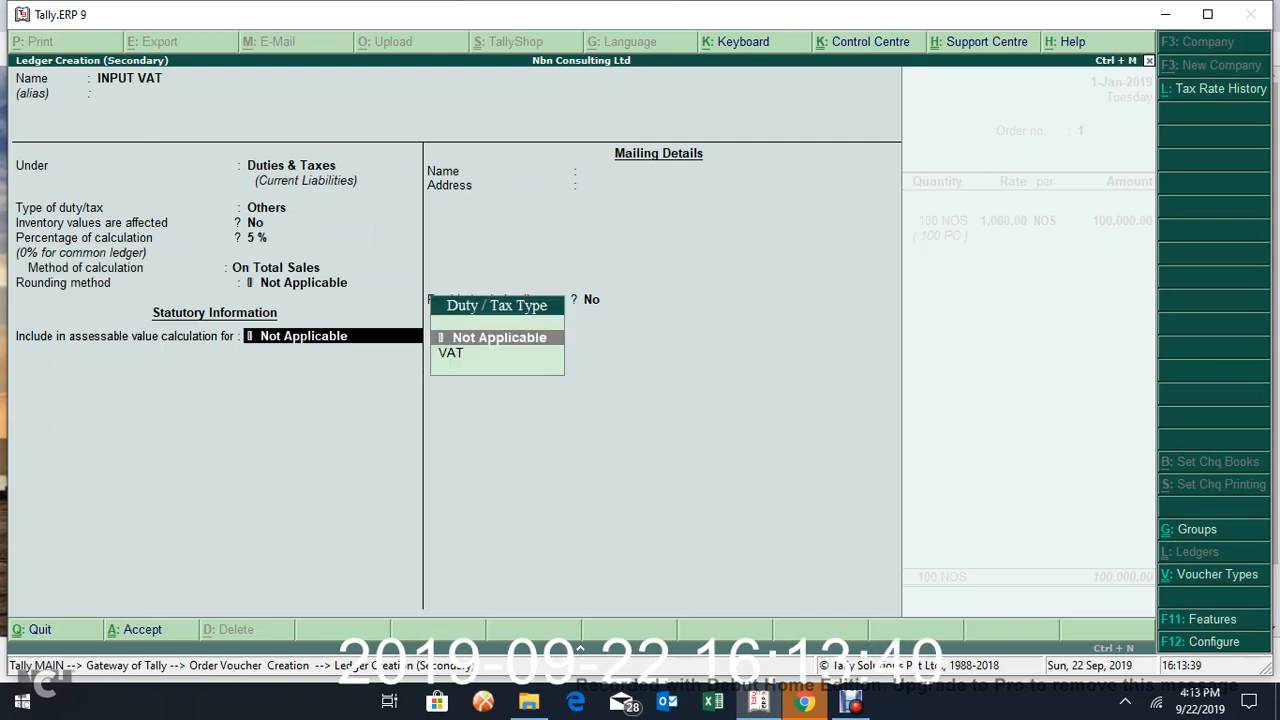
Step: Include INPUT VAT in the assessable value for VAT, appropriated to Both and Based on Value, and save the ledger
key("Down")
key("Return")
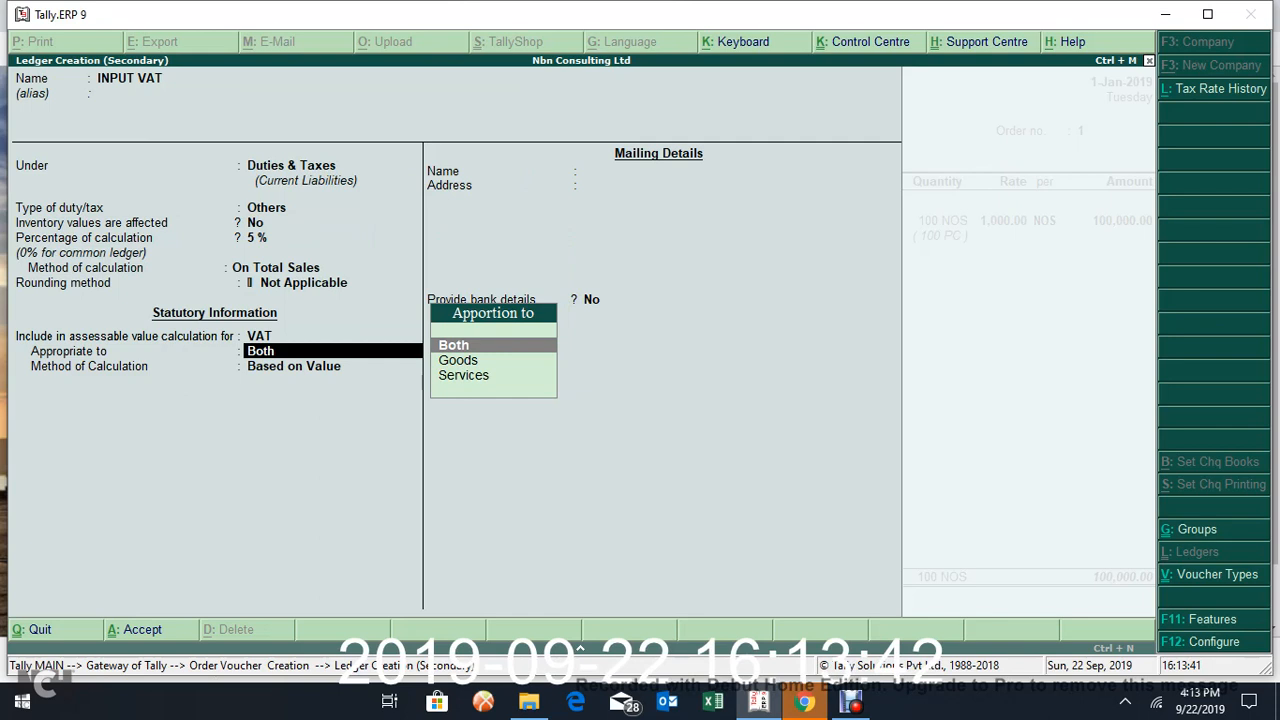
key("Return")
key("Return")
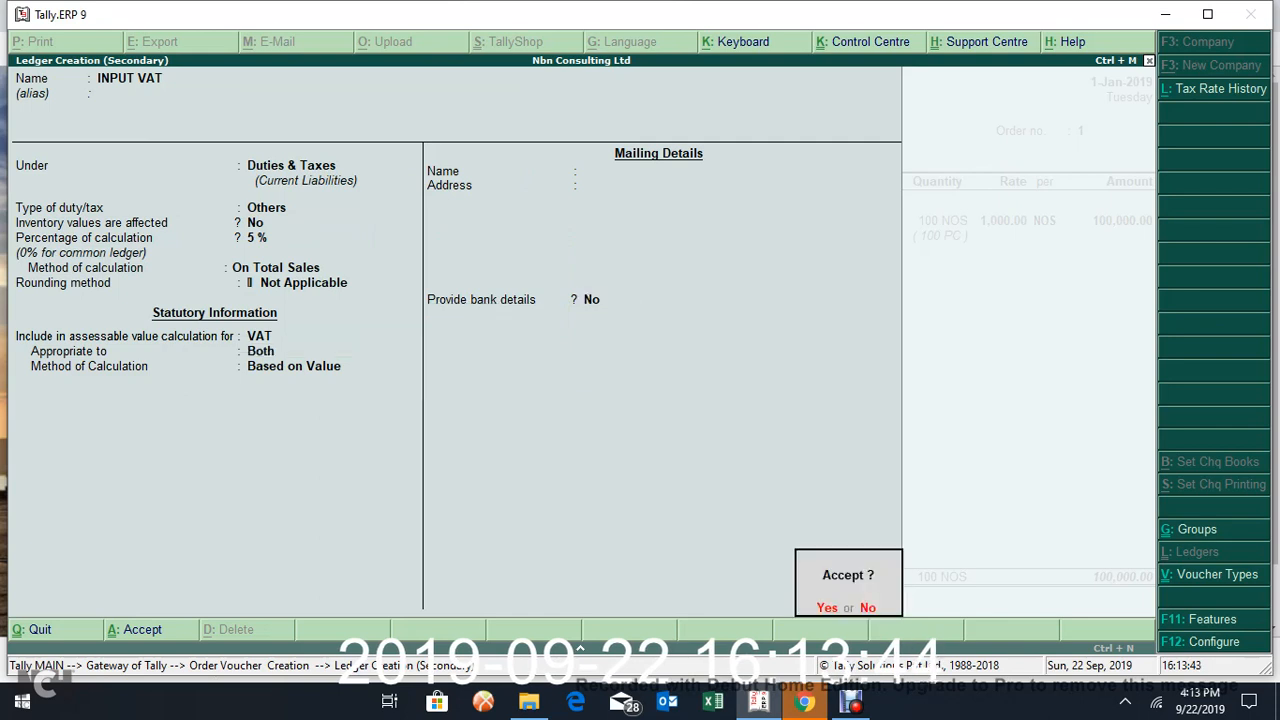
key("Return")
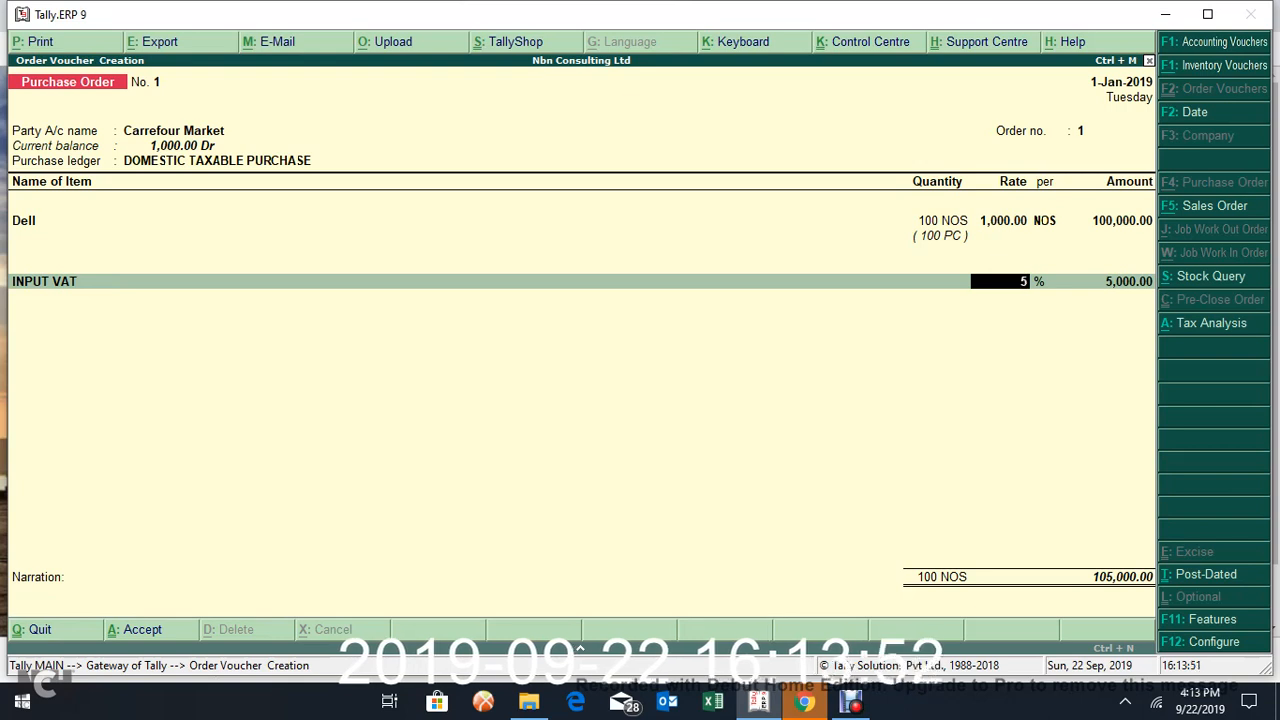
Step: Open the purchase order's print preview, zoom in, and examine the whole document from header to signature block
key("alt+p")
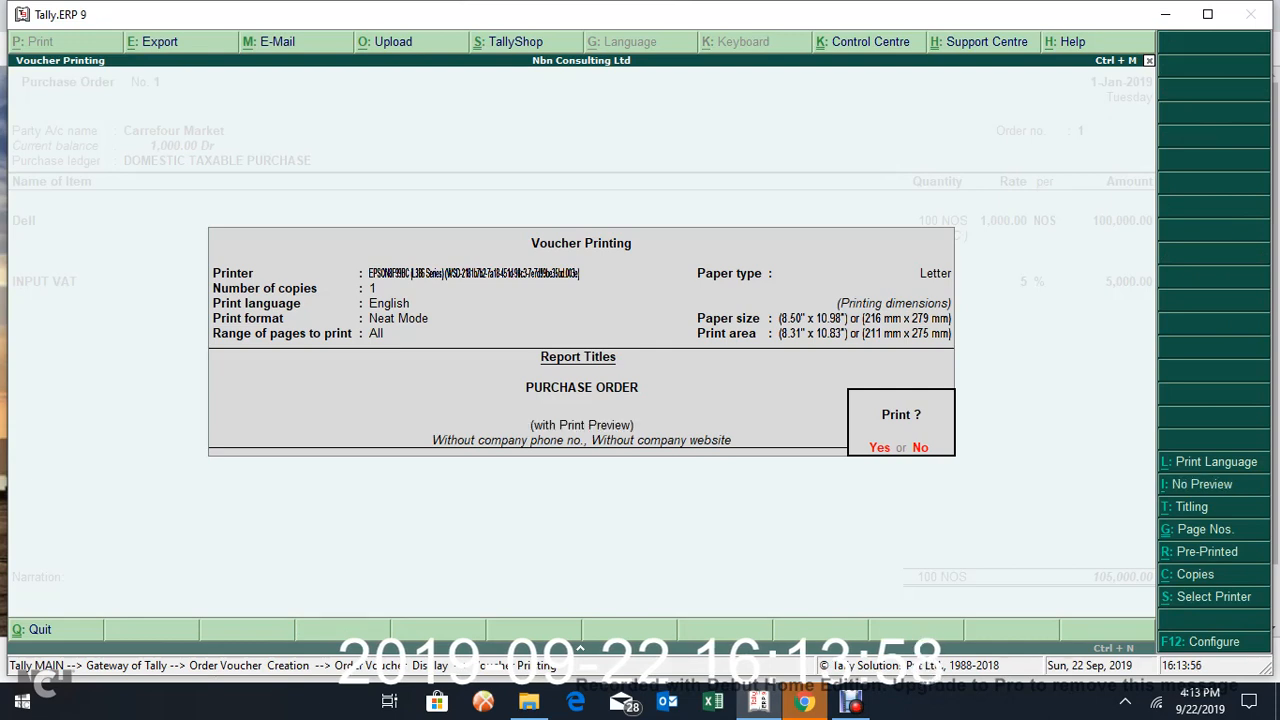
key("Return")
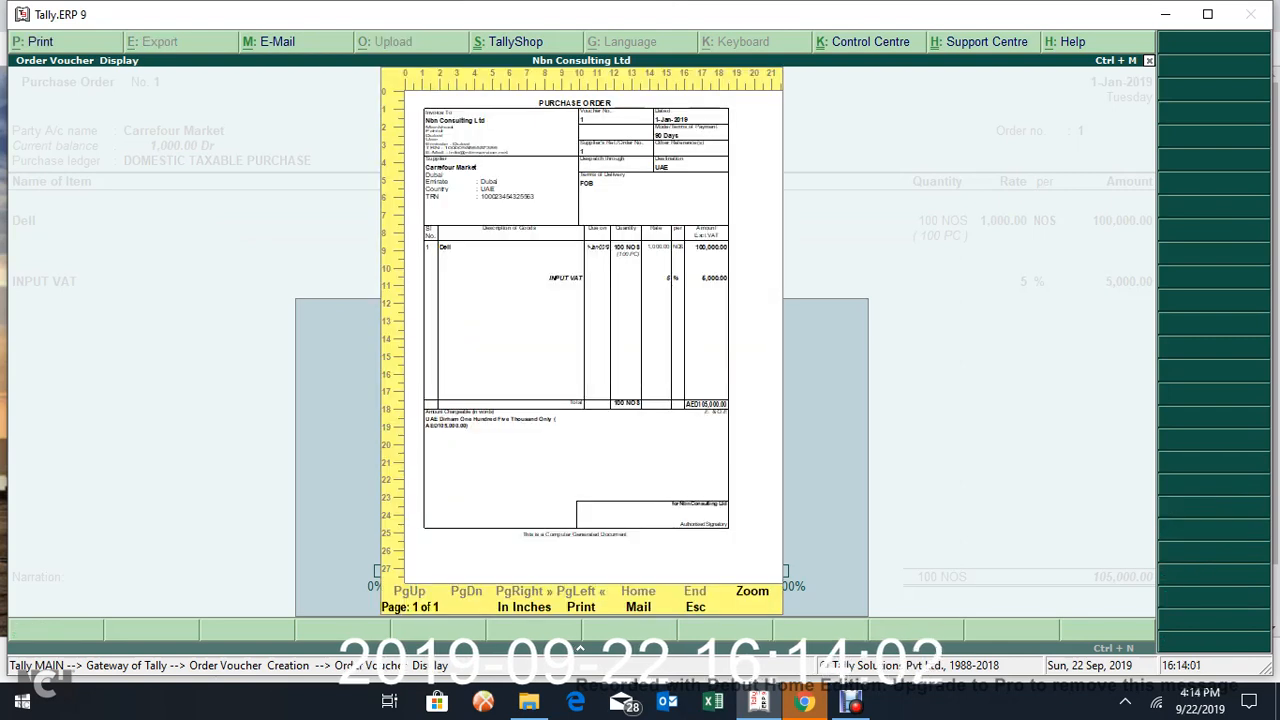
key("alt+z")
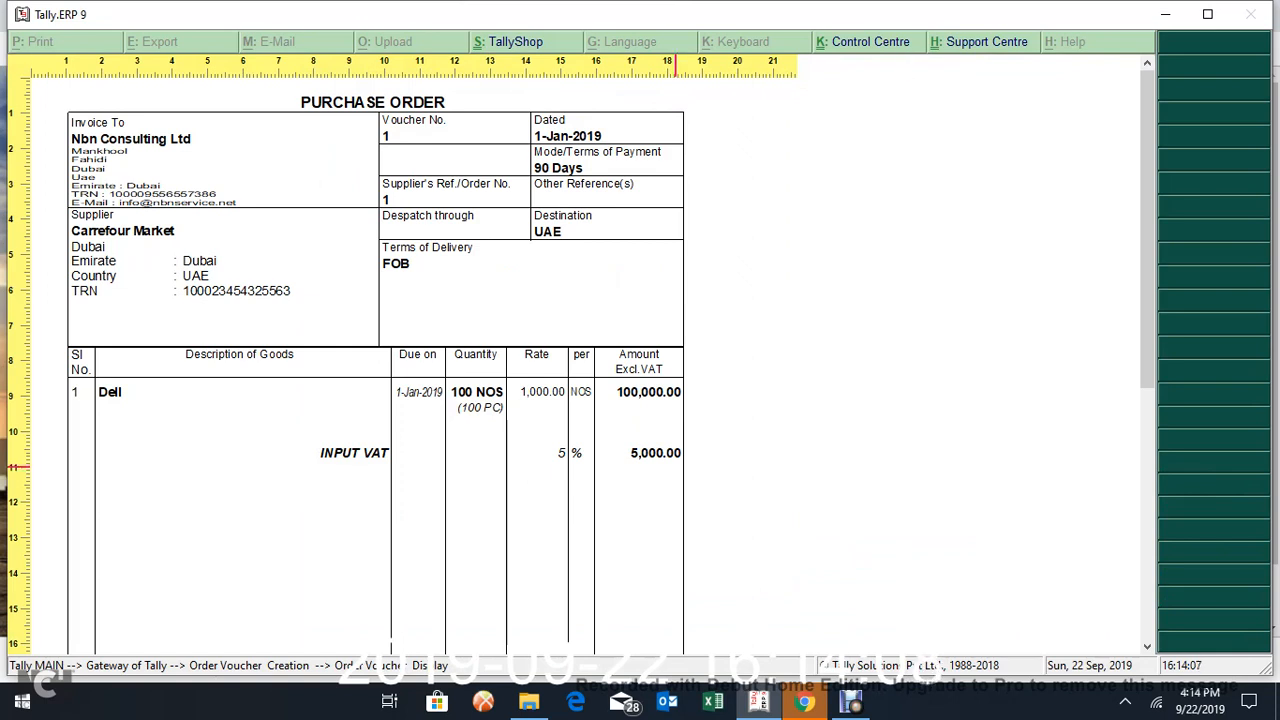
left_click(1147, 646)
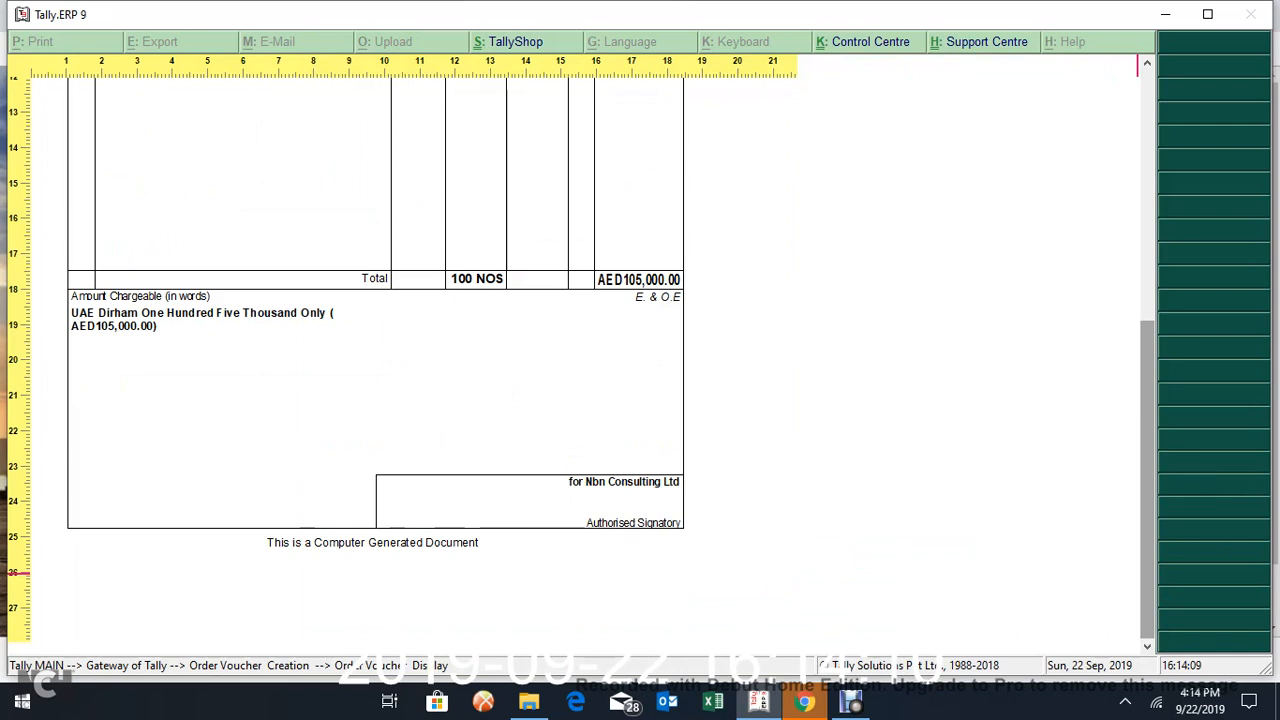
scroll(767, 444, "up", 6)
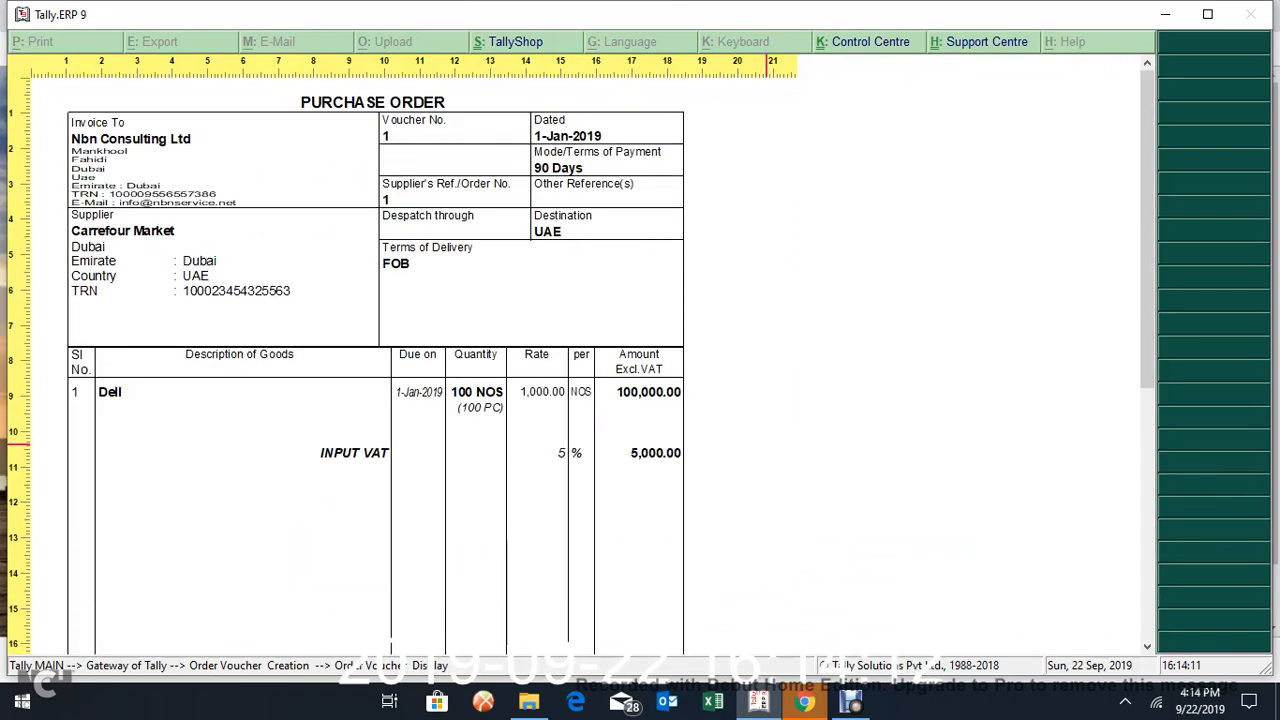
left_click(851, 702)
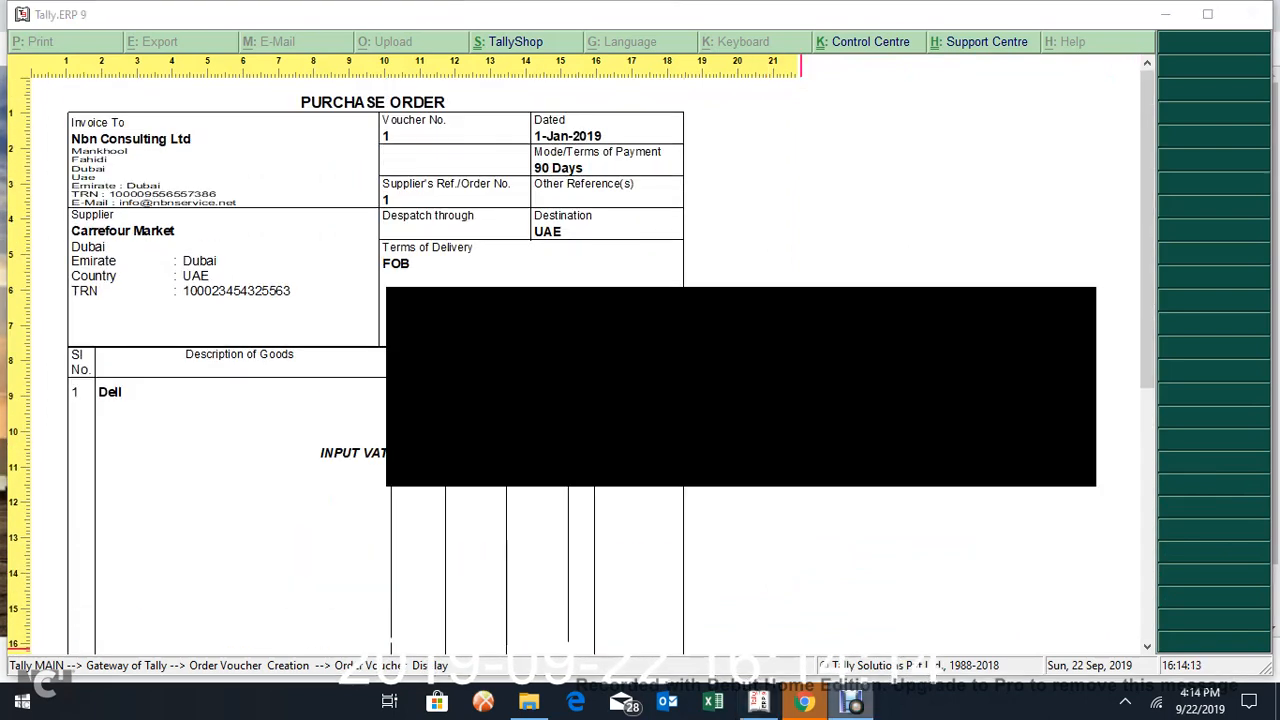